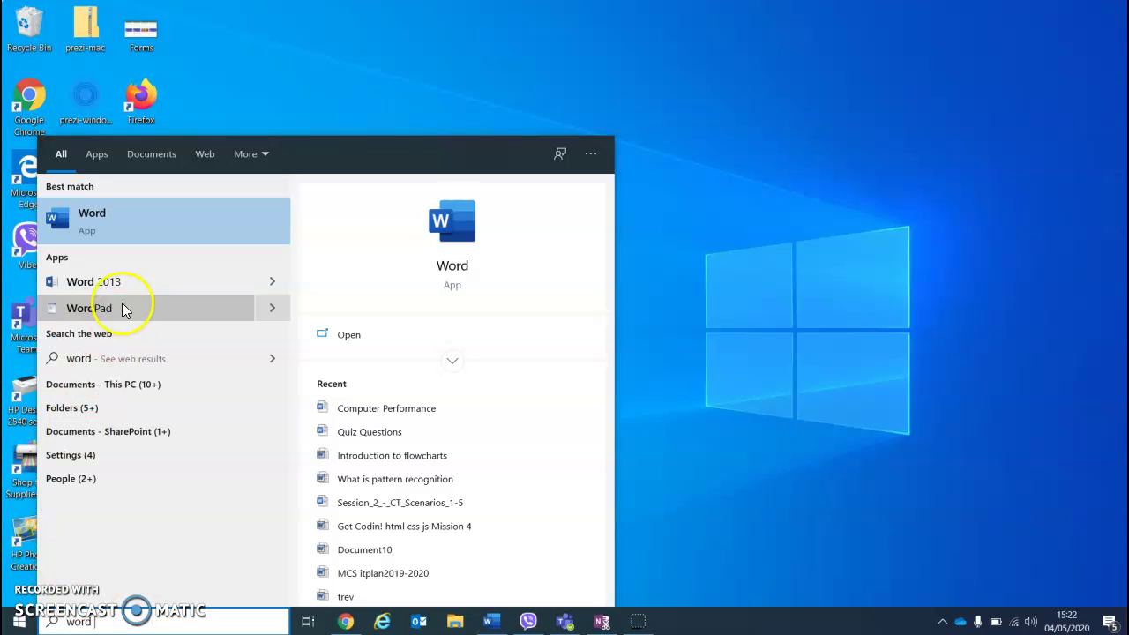
# Open Word in a maximized window, create a blank document and paste in the copied text about computer performance
pyautogui.click(99, 232)
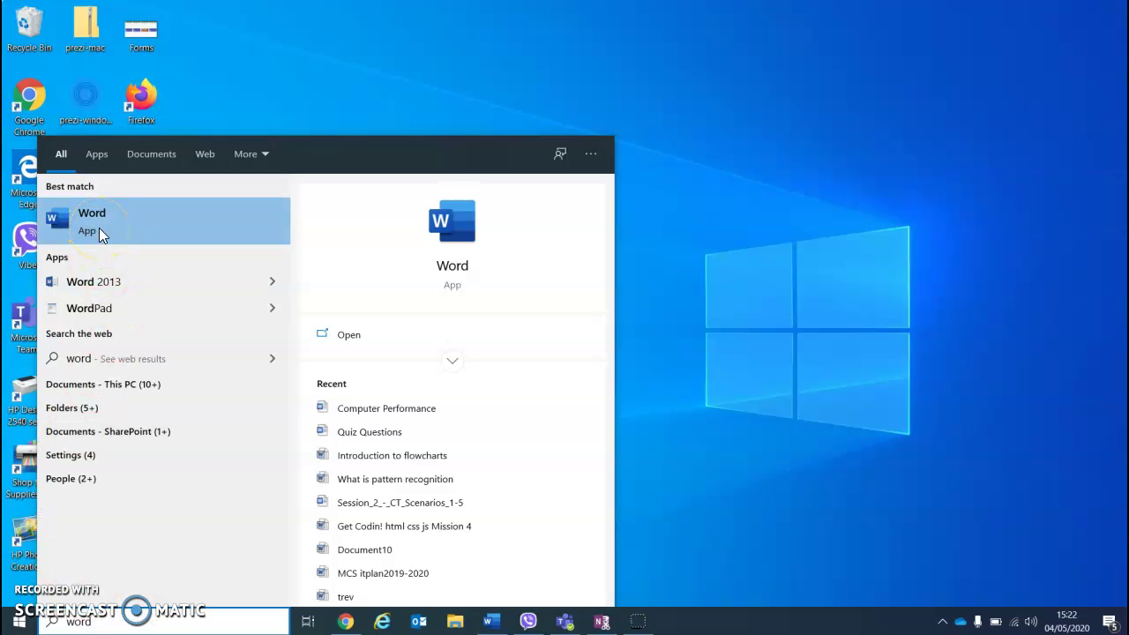
pyautogui.click(99, 231)
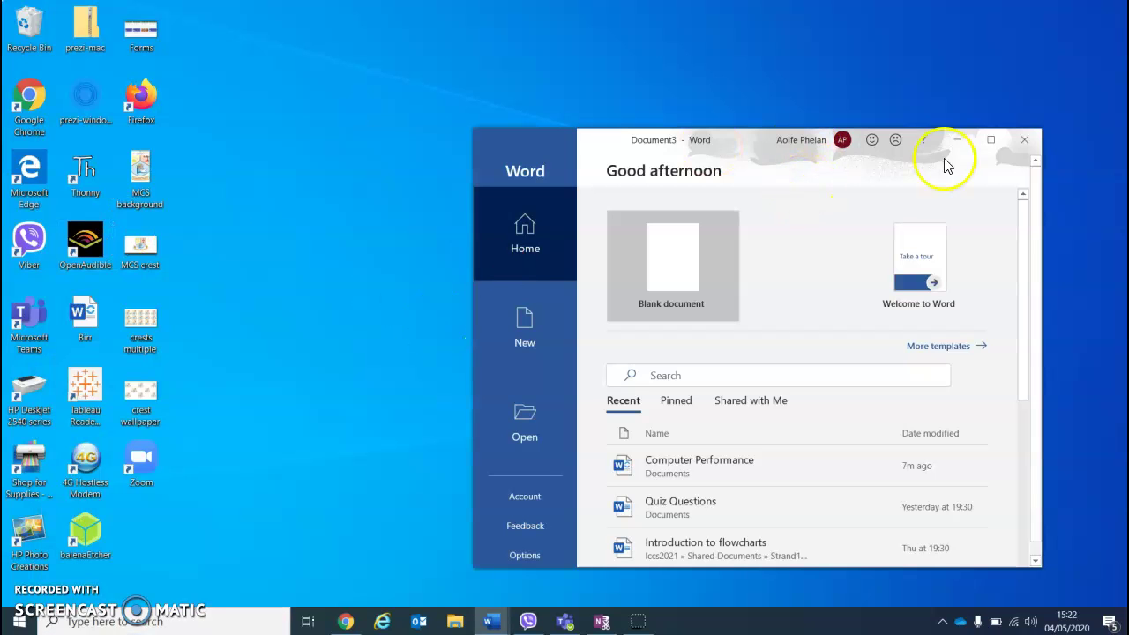
pyautogui.click(992, 153)
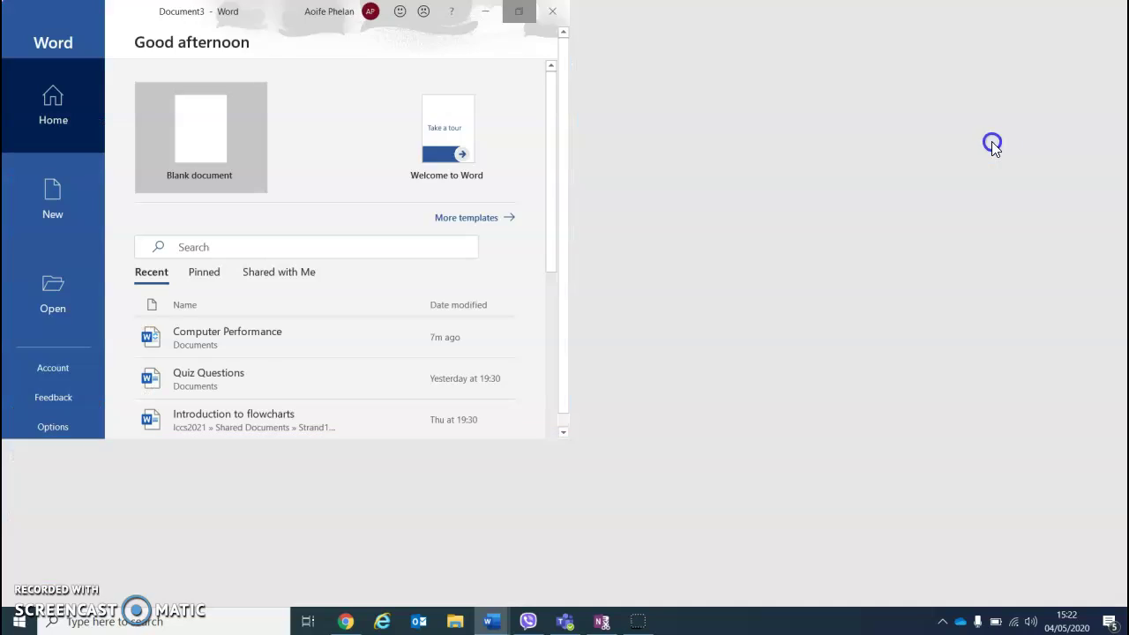
pyautogui.click(197, 137)
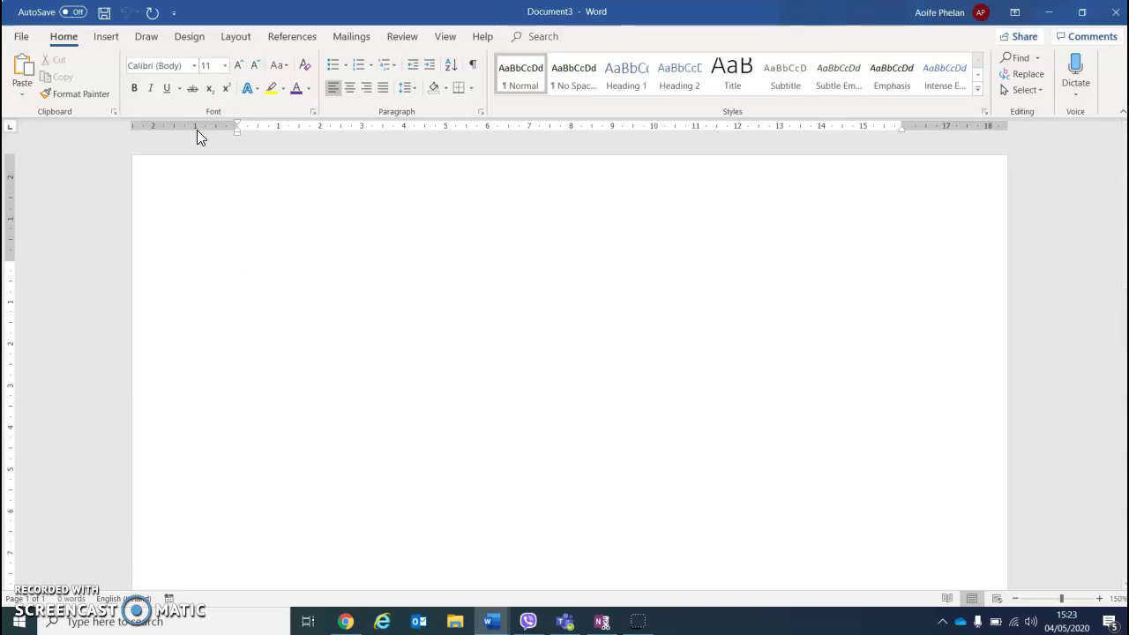
pyautogui.hotkey('ctrl', 'v')
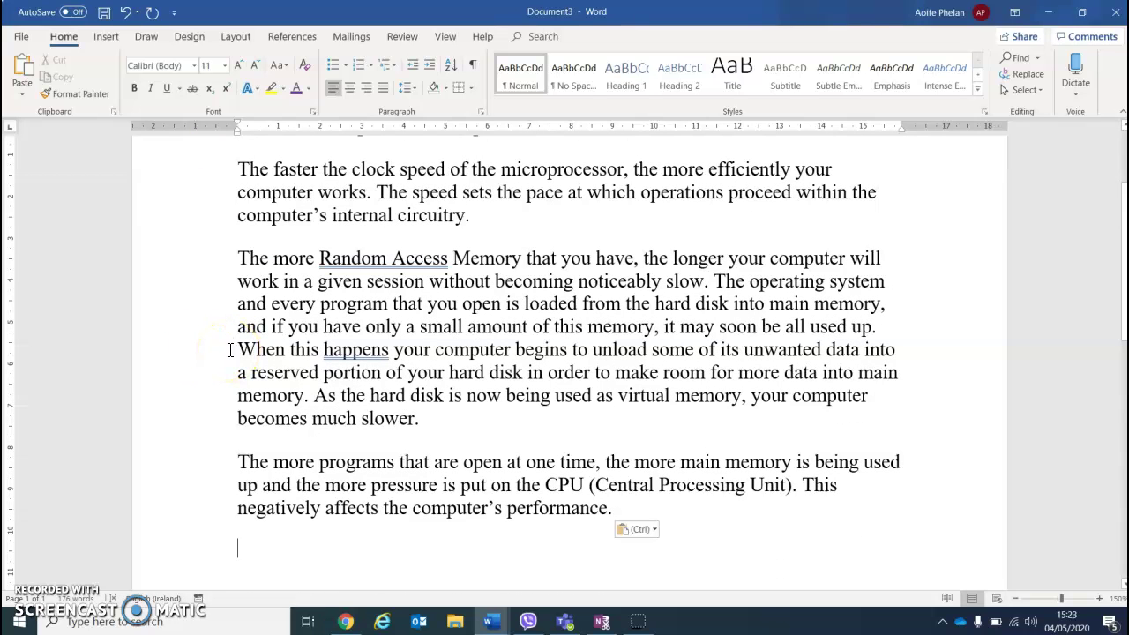
# Save the document as "computer Performance" in this PC's Documents folder
pyautogui.click(21, 36)
pyautogui.click(45, 236)
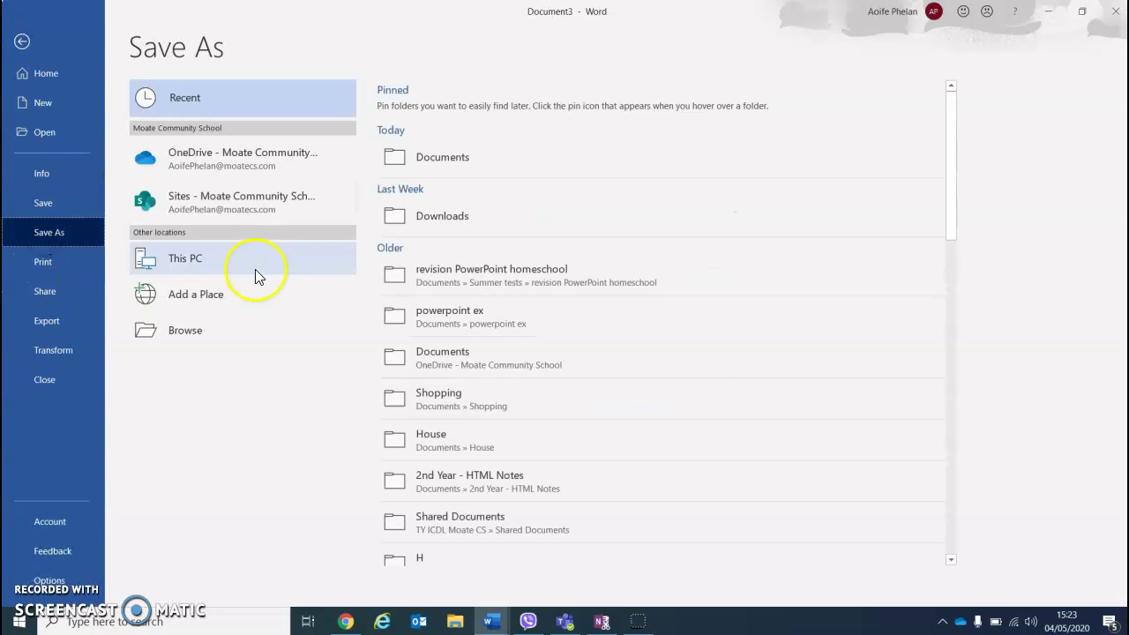
pyautogui.click(150, 257)
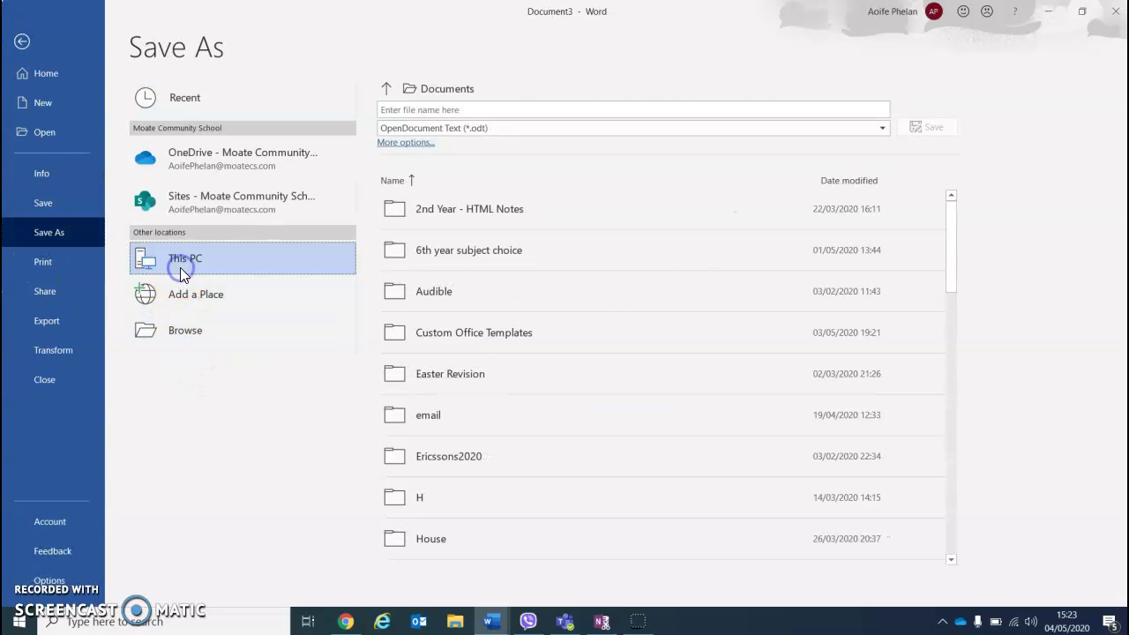
pyautogui.click(437, 109)
pyautogui.write('computer Performance')
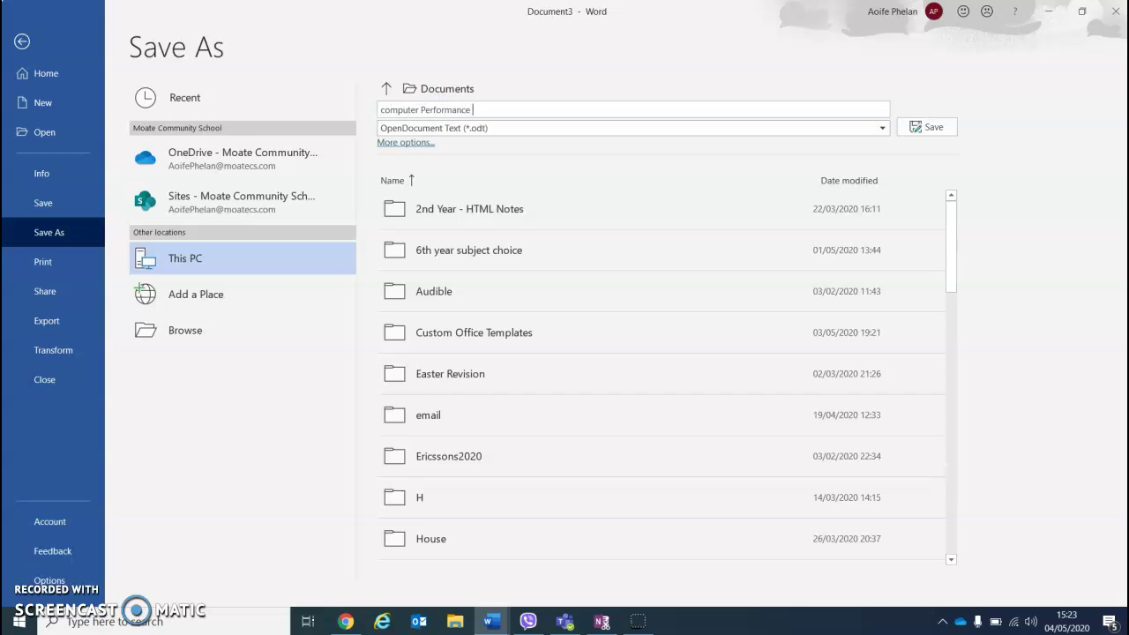
pyautogui.press('Return')
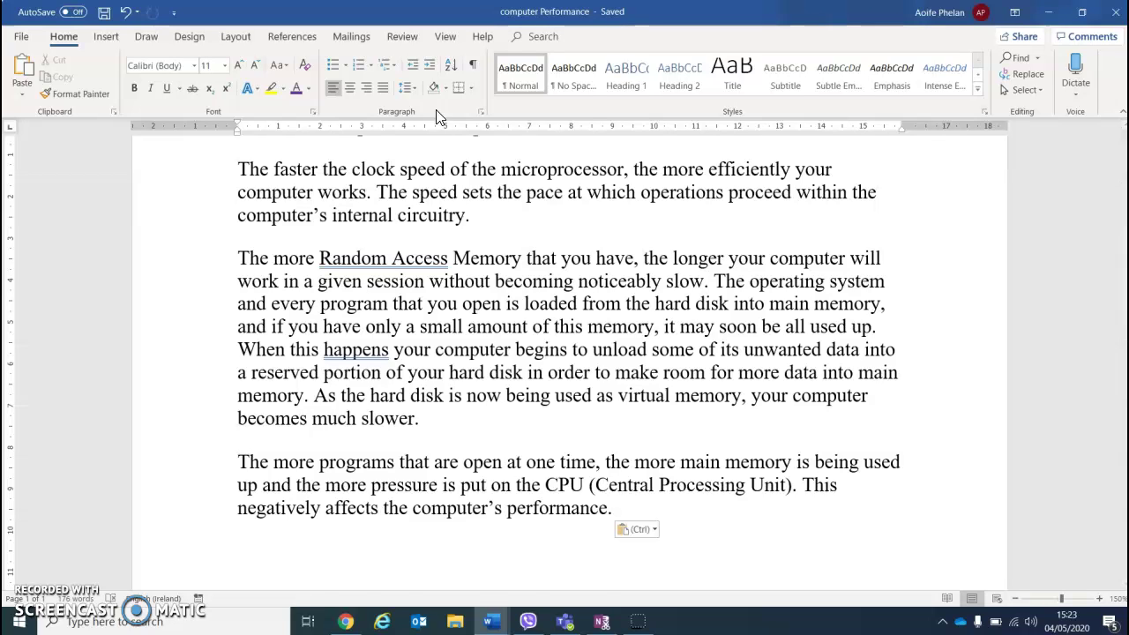
# Make the phrase "Random Access Memory" in the second body paragraph bold
pyautogui.scroll(2, 461, 220)
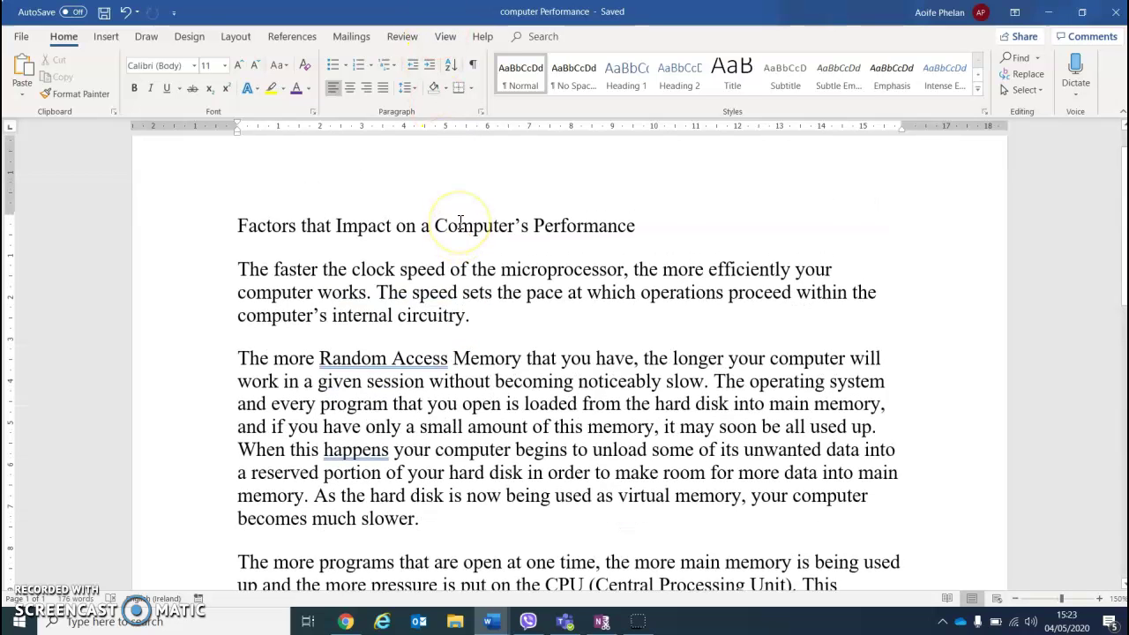
pyautogui.moveTo(320, 360); pyautogui.dragTo(523, 359)
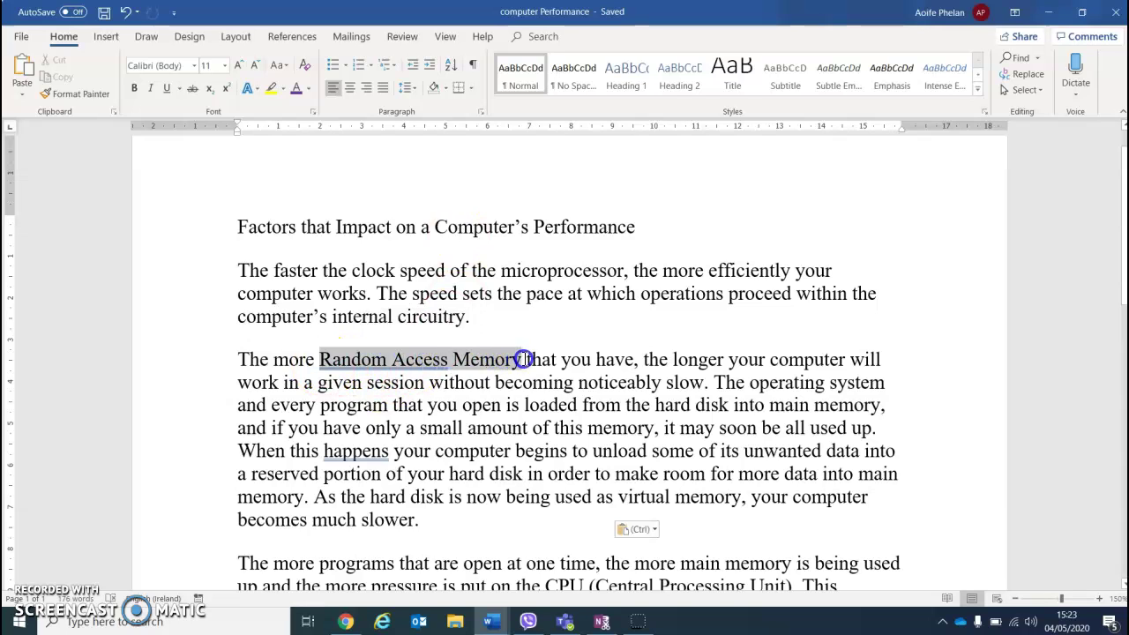
pyautogui.click(135, 91)
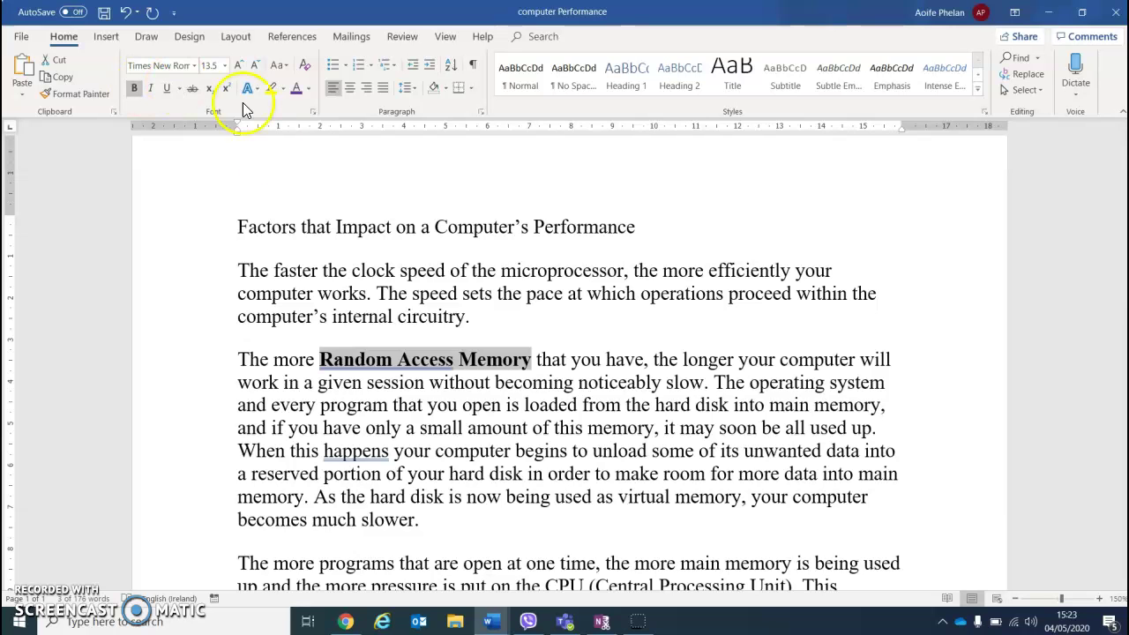
# Italicize the phrase "Central Processing Unit" in the last paragraph
pyautogui.scroll(-2, 423, 392)
pyautogui.scroll(-2, 425, 394)
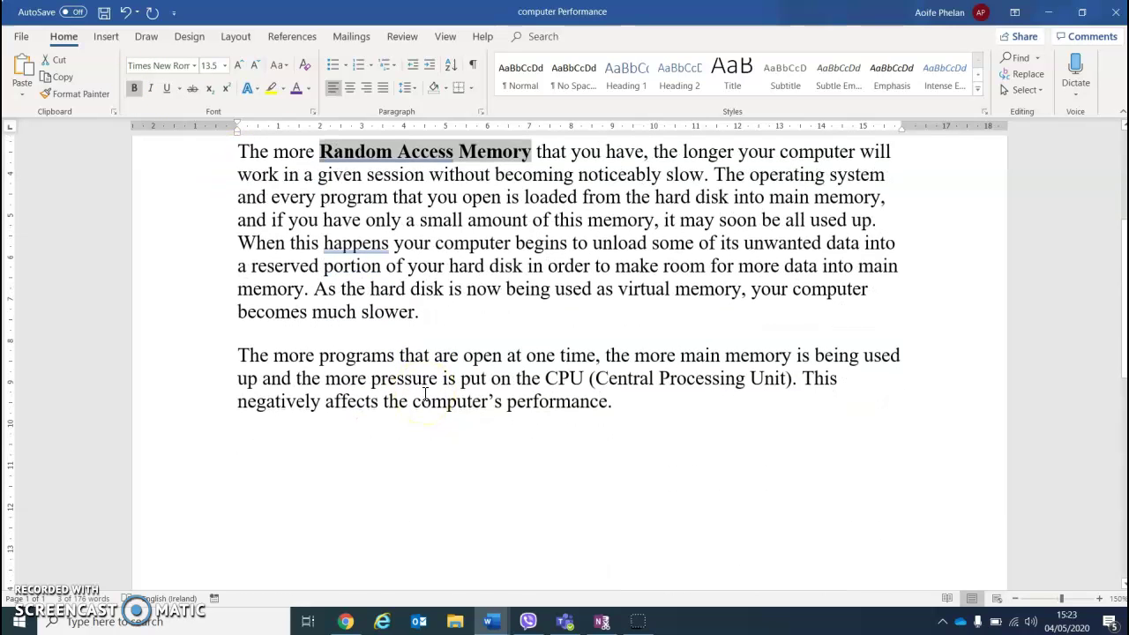
pyautogui.moveTo(598, 379); pyautogui.dragTo(774, 379)
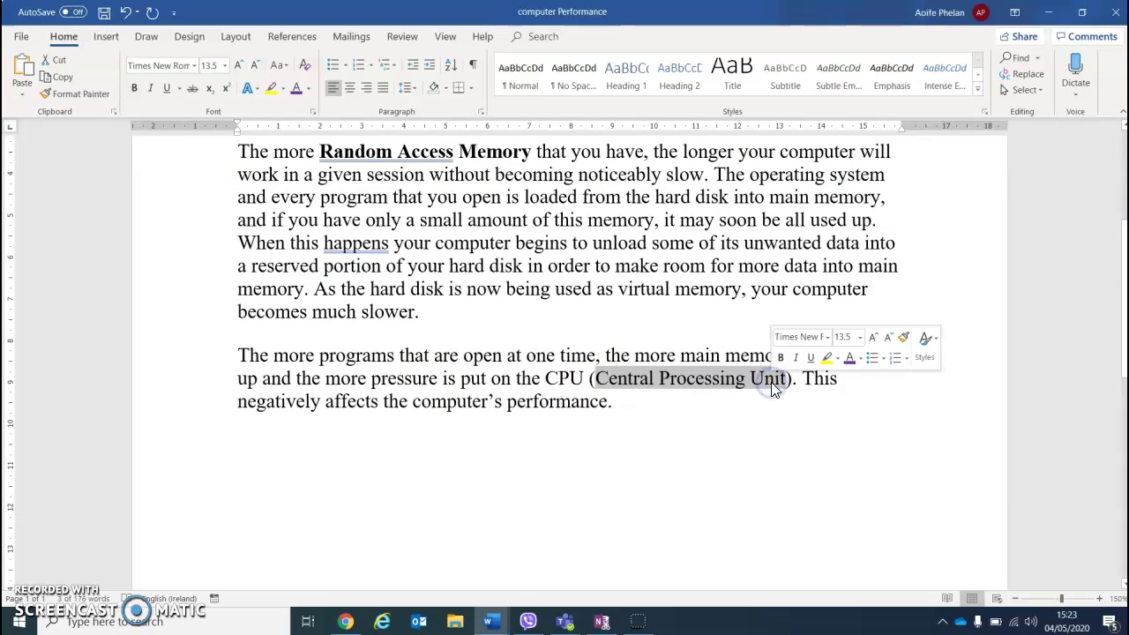
pyautogui.click(153, 92)
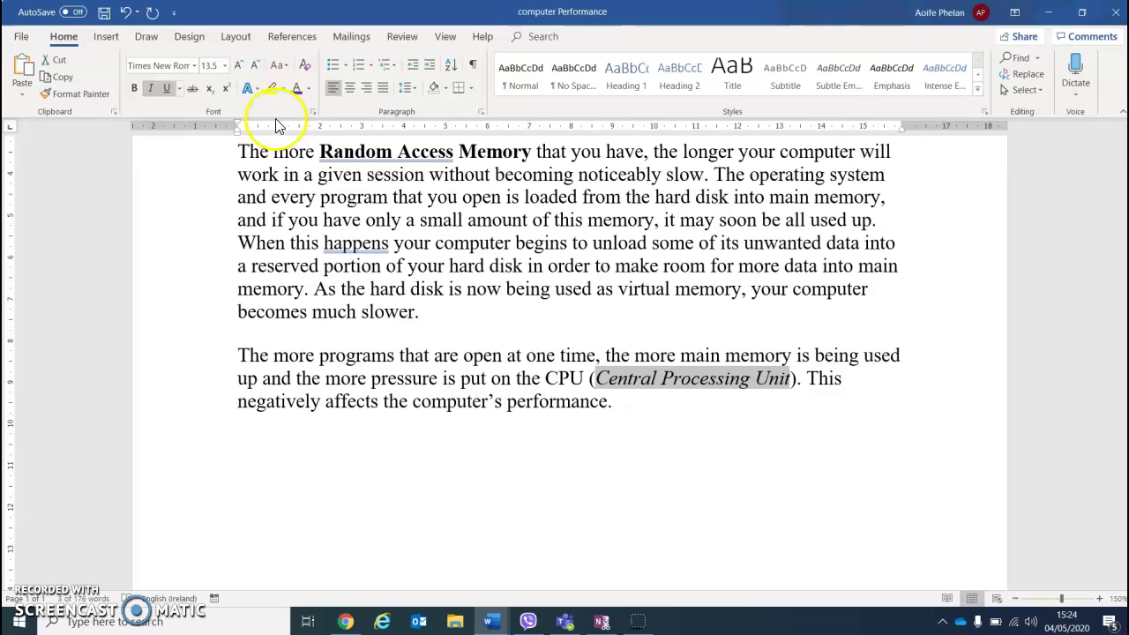
pyautogui.click(613, 491)
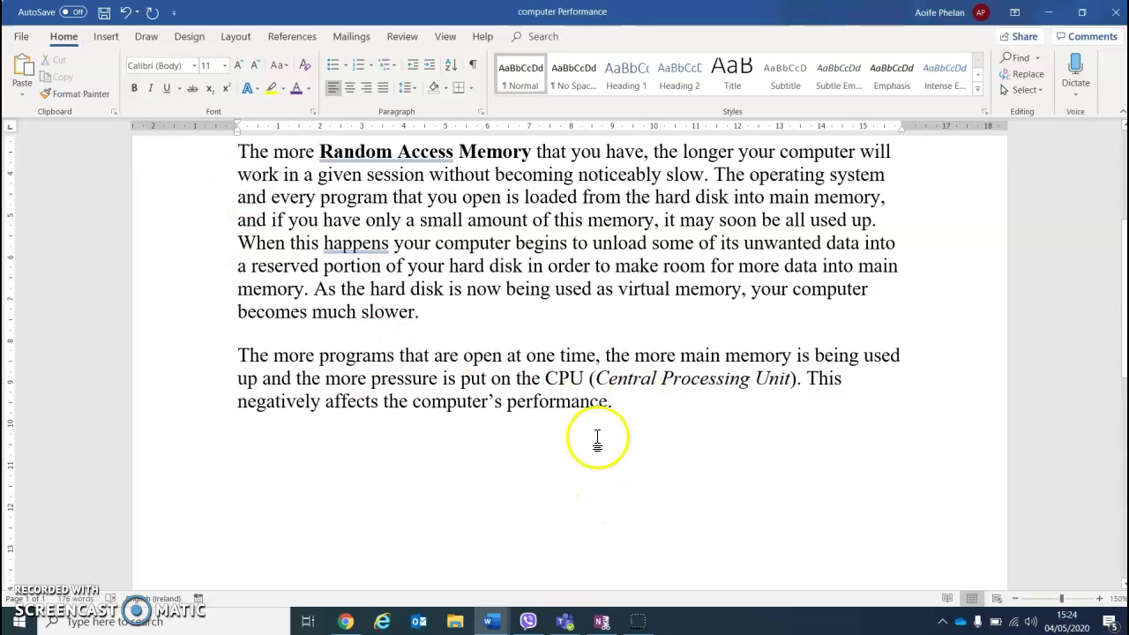
# Color all of the document's text in the standard purple and set its line spacing to 1.5
pyautogui.click(624, 420)
pyautogui.moveTo(625, 420); pyautogui.dragTo(137, 46)
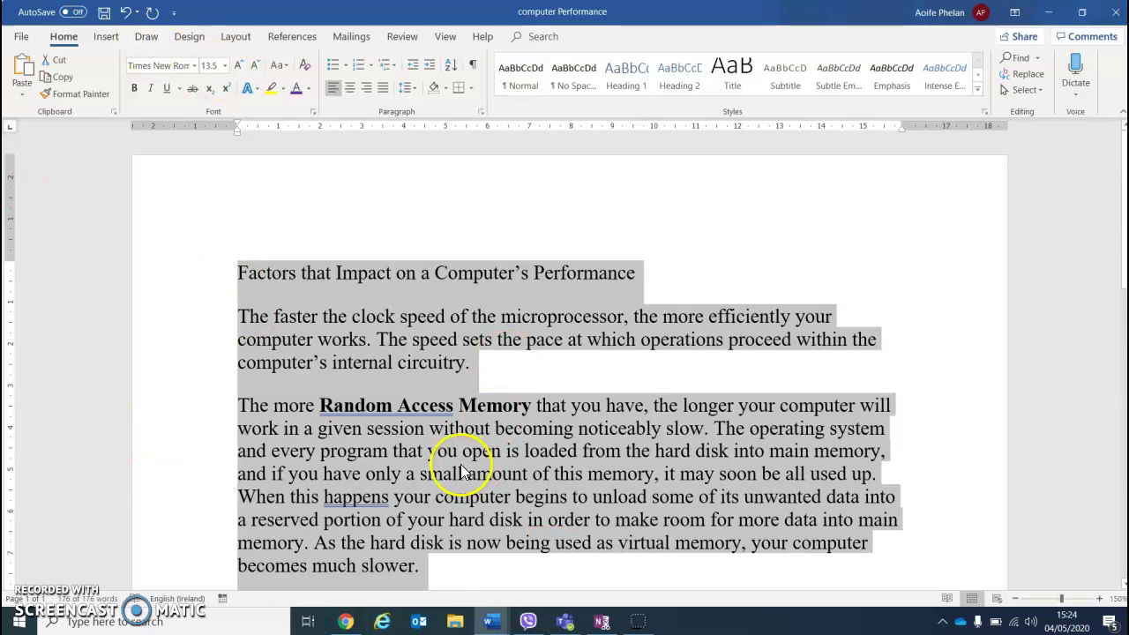
pyautogui.click(307, 89)
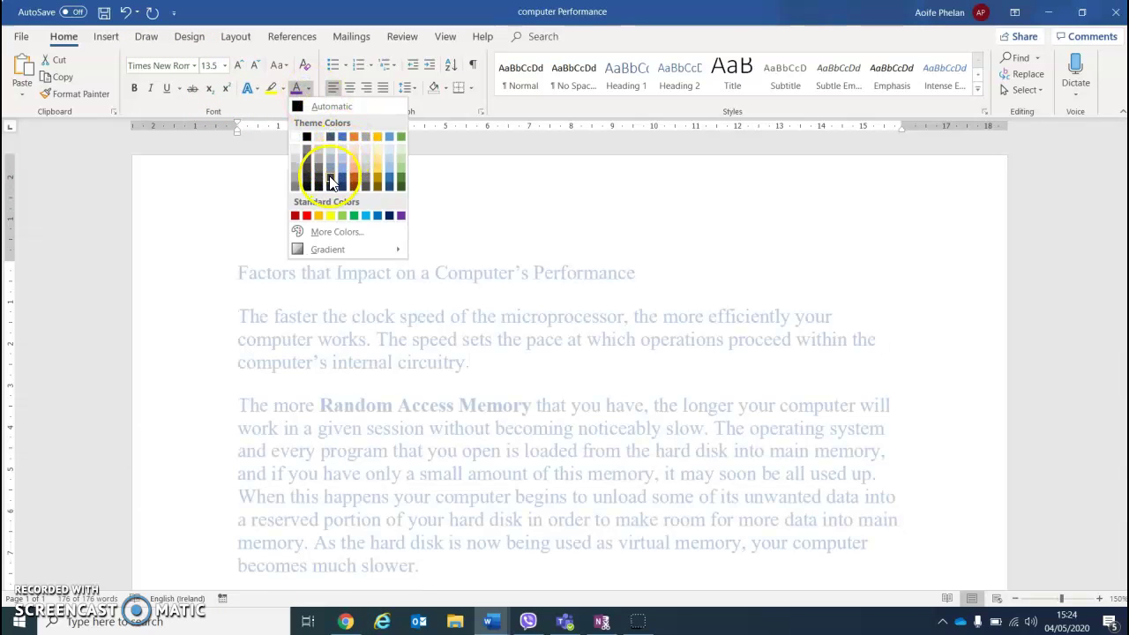
pyautogui.click(325, 186)
pyautogui.click(402, 219)
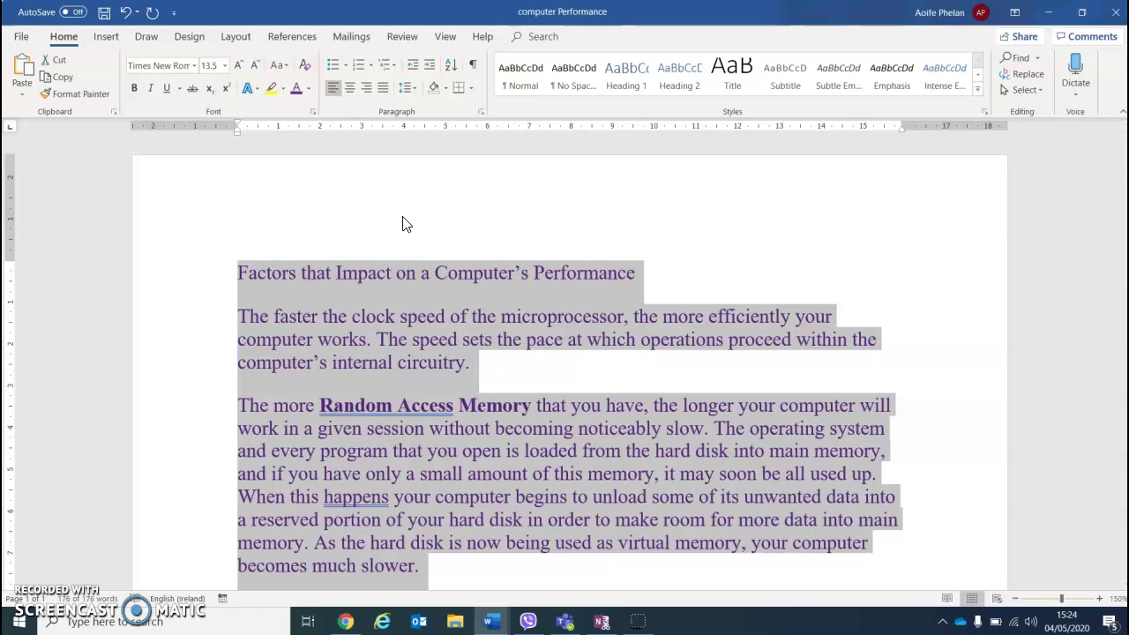
pyautogui.click(417, 97)
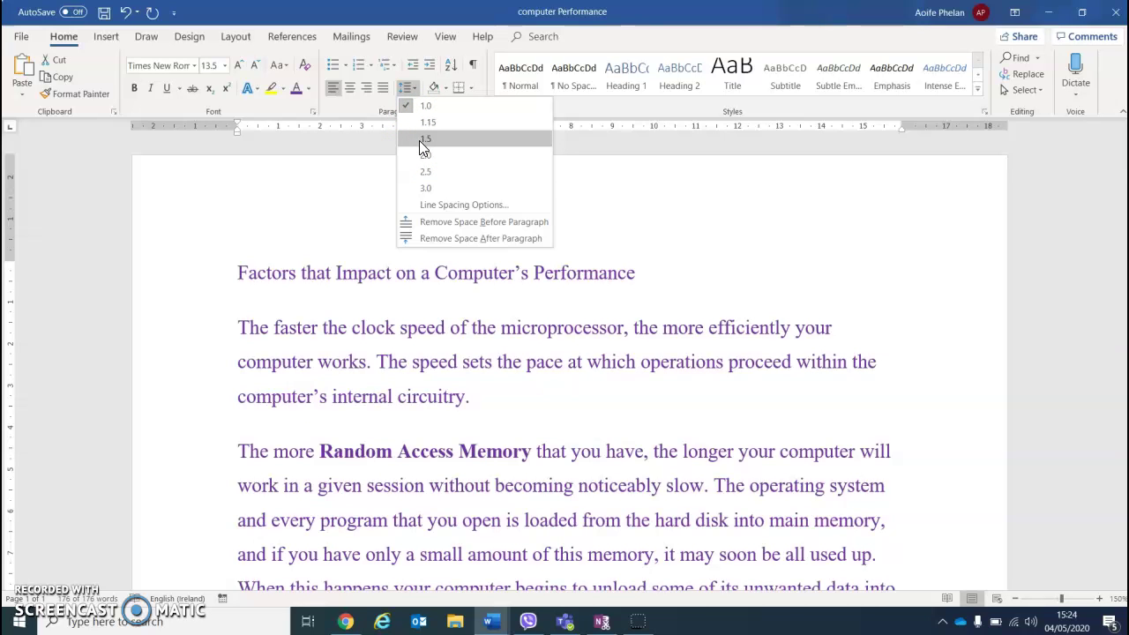
pyautogui.click(421, 141)
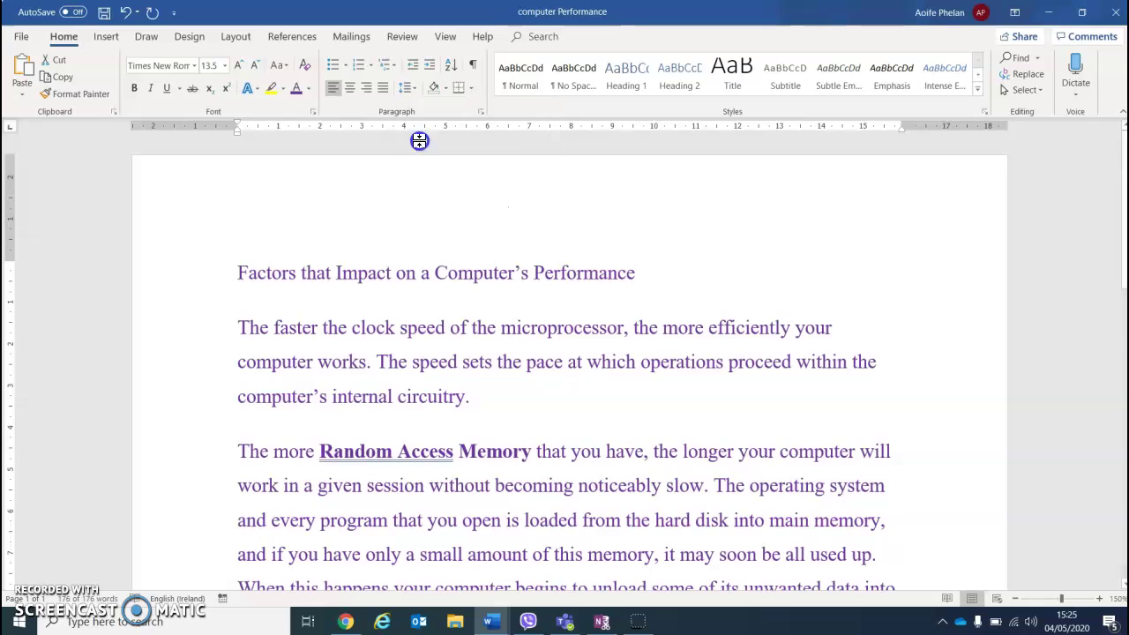
# Set the page background color to a light gold shade from the theme colors
pyautogui.hotkey('ctrl', 'a')
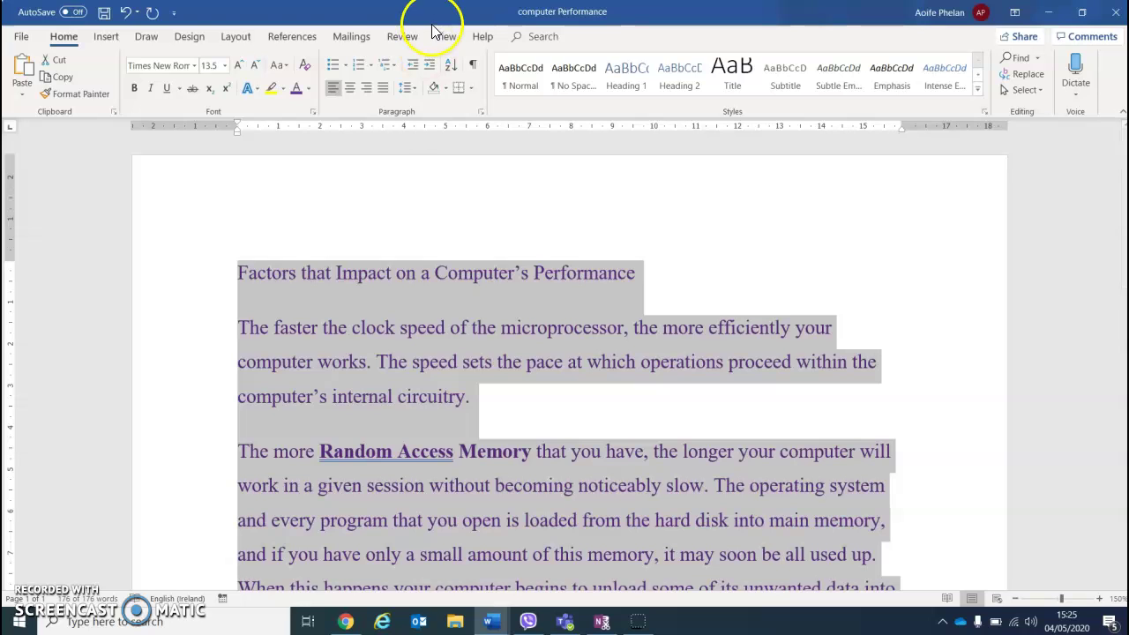
pyautogui.click(187, 37)
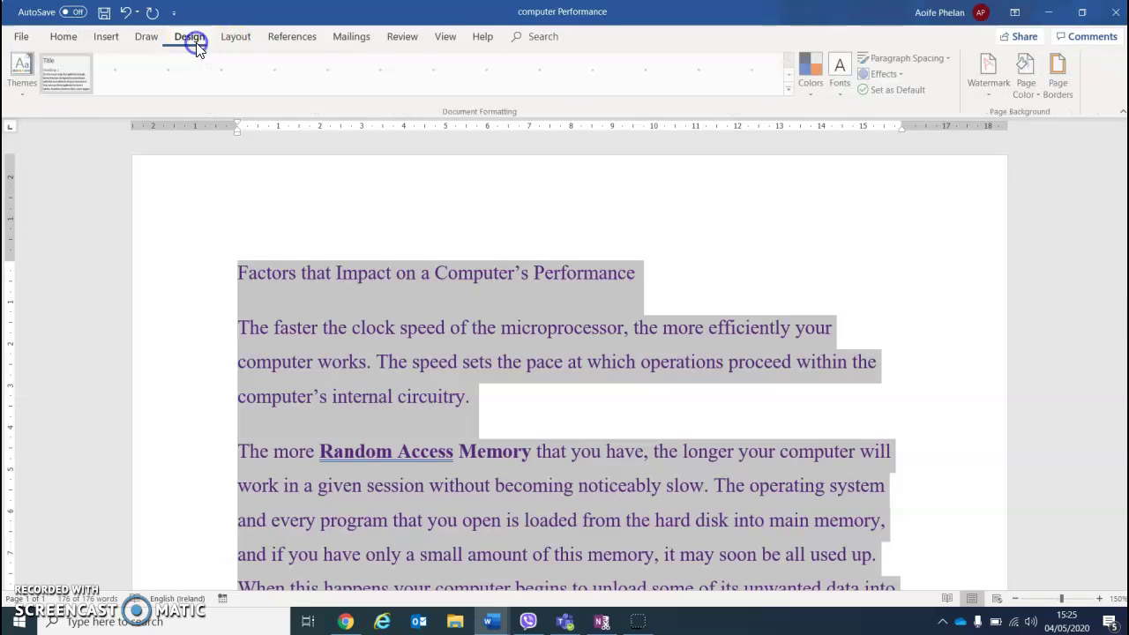
pyautogui.click(1028, 85)
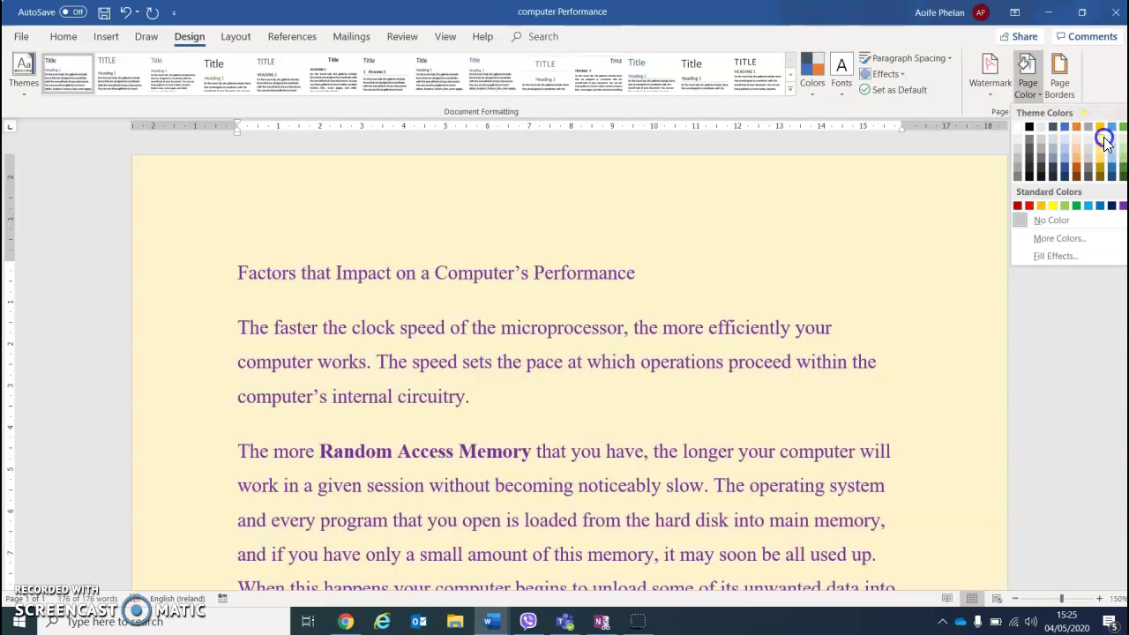
pyautogui.click(1100, 144)
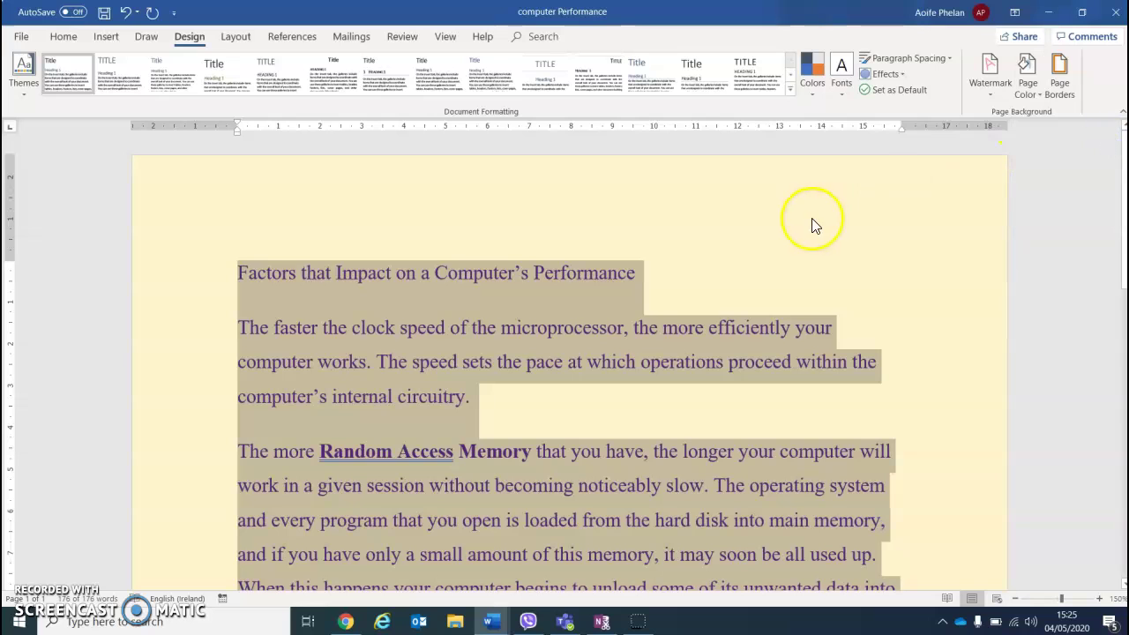
pyautogui.click(1030, 84)
pyautogui.click(1100, 146)
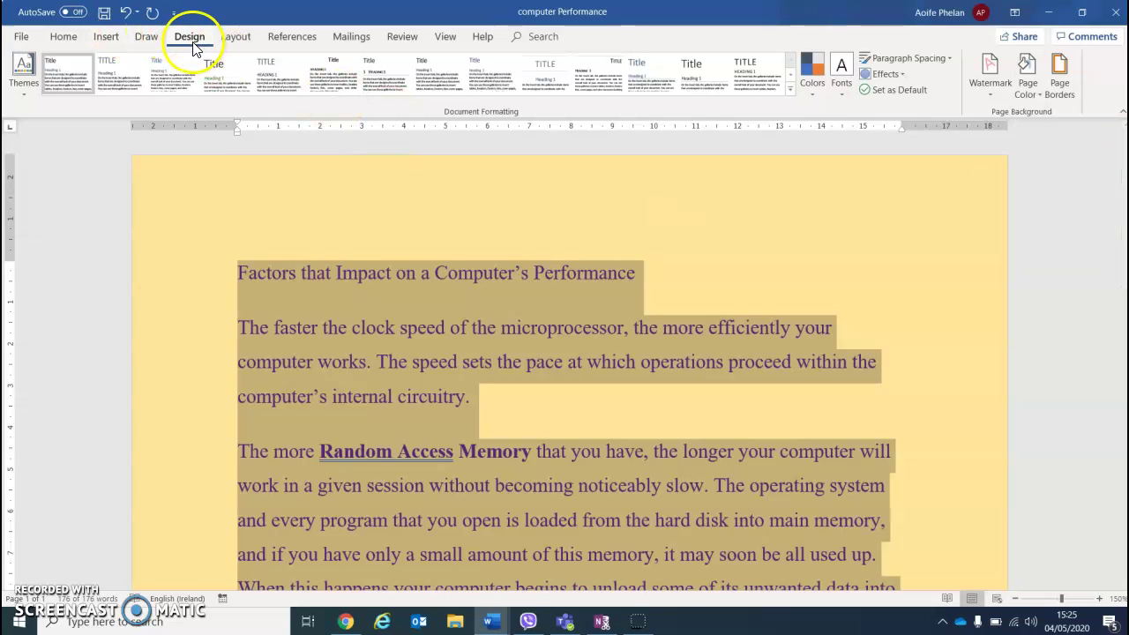
pyautogui.click(1032, 95)
pyautogui.click(1031, 95)
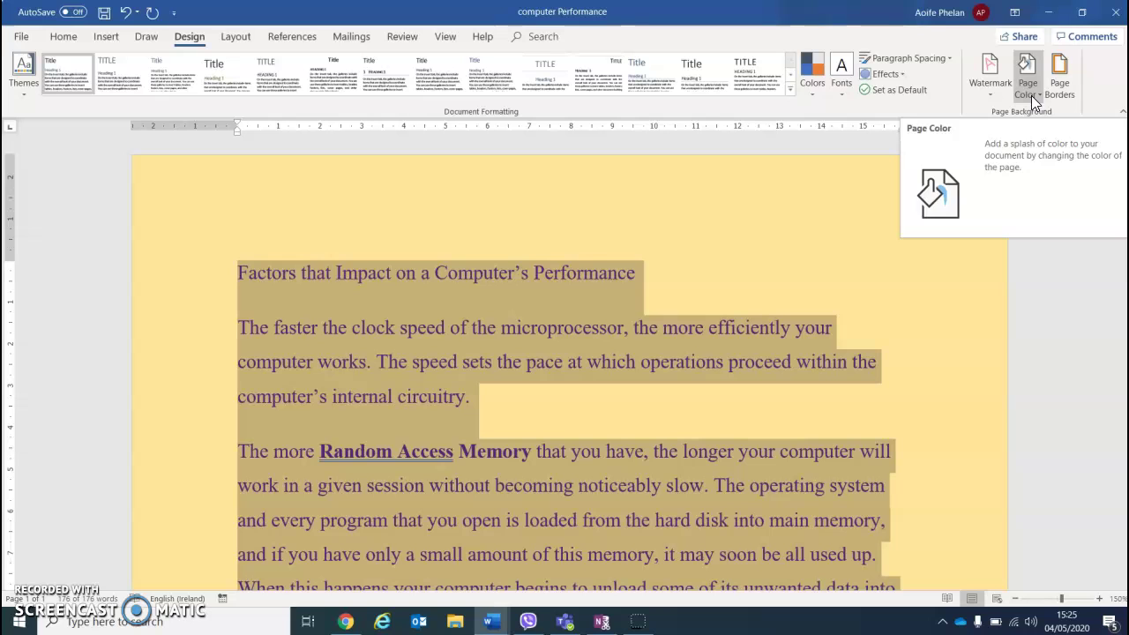
pyautogui.click(653, 292)
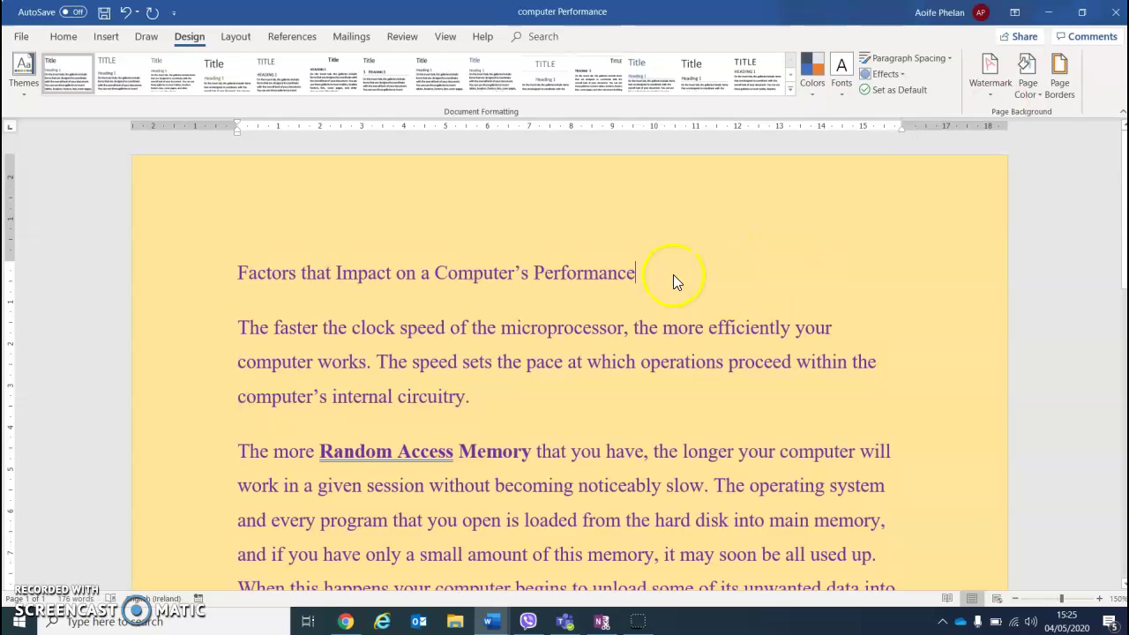
# Insert a header in the built-in Blank style, enter the author's full name in it and close header editing
pyautogui.click(106, 36)
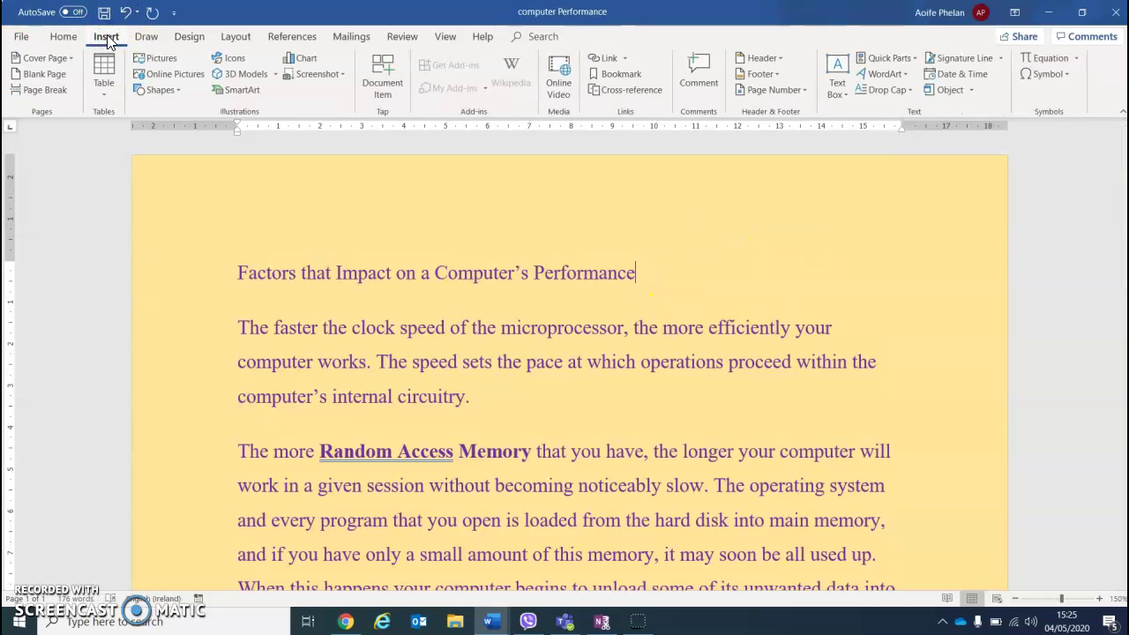
pyautogui.click(762, 58)
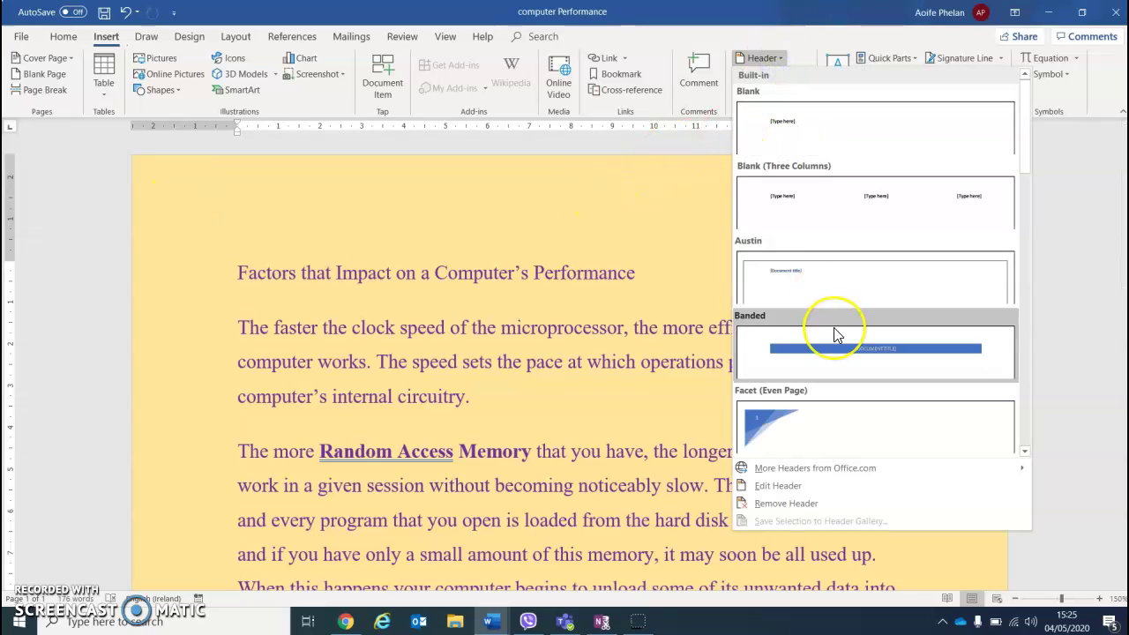
pyautogui.scroll(-3, 836, 335)
pyautogui.scroll(3, 836, 334)
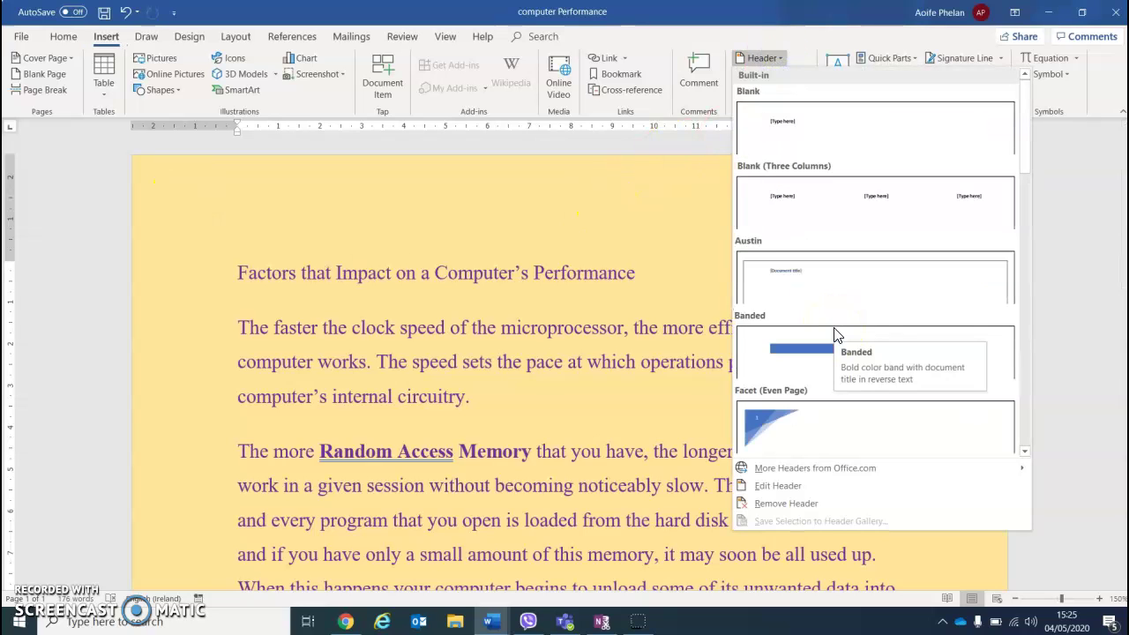
pyautogui.click(792, 152)
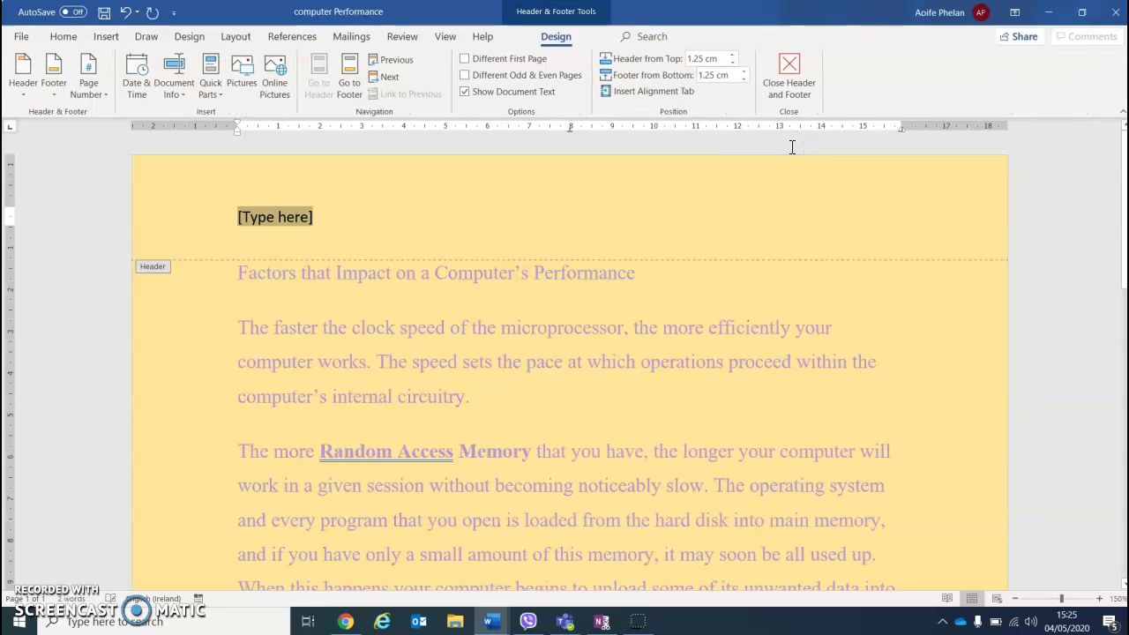
pyautogui.write('Aoife Ph')
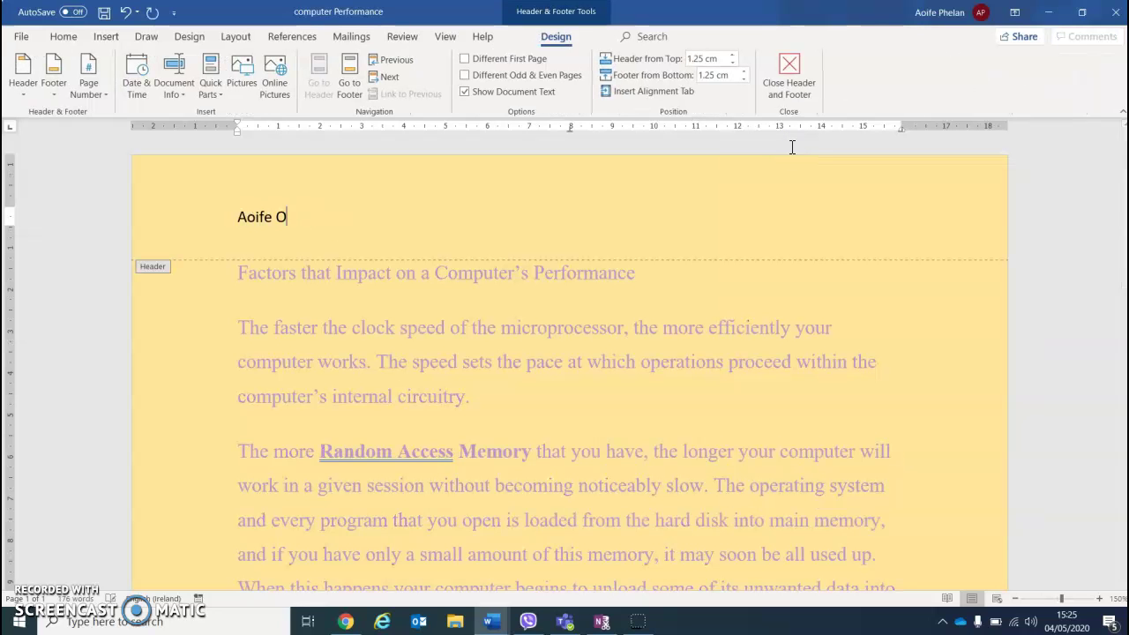
pyautogui.press('BackSpace')
pyautogui.press('BackSpace')
pyautogui.write('Phelan')
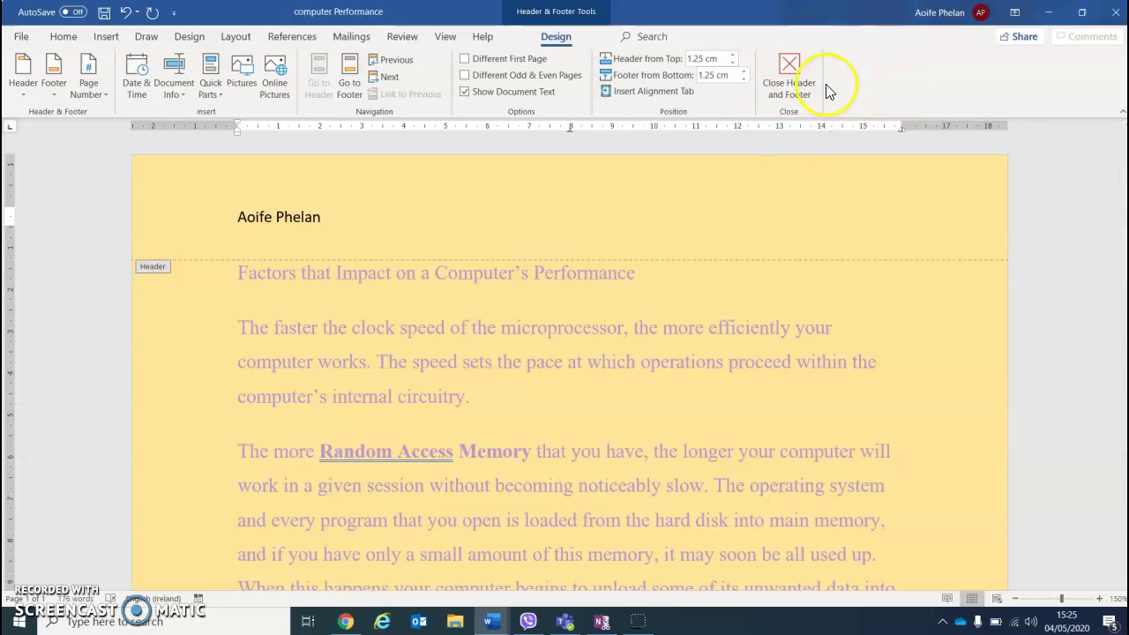
pyautogui.click(796, 68)
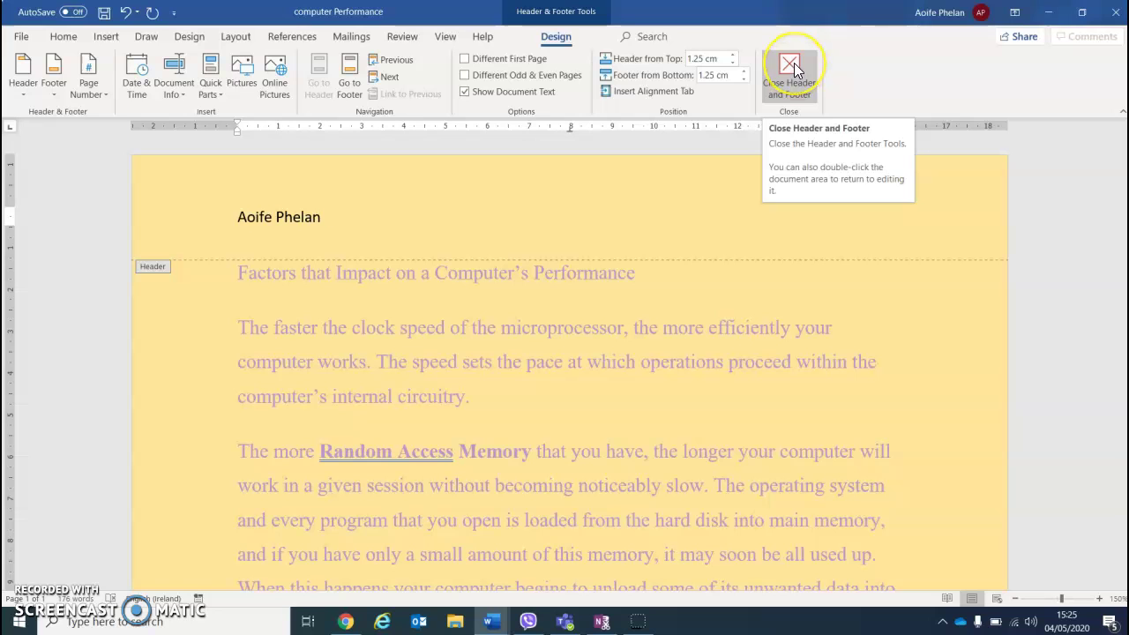
# Close header editing and open the page border settings for the document
pyautogui.click(795, 68)
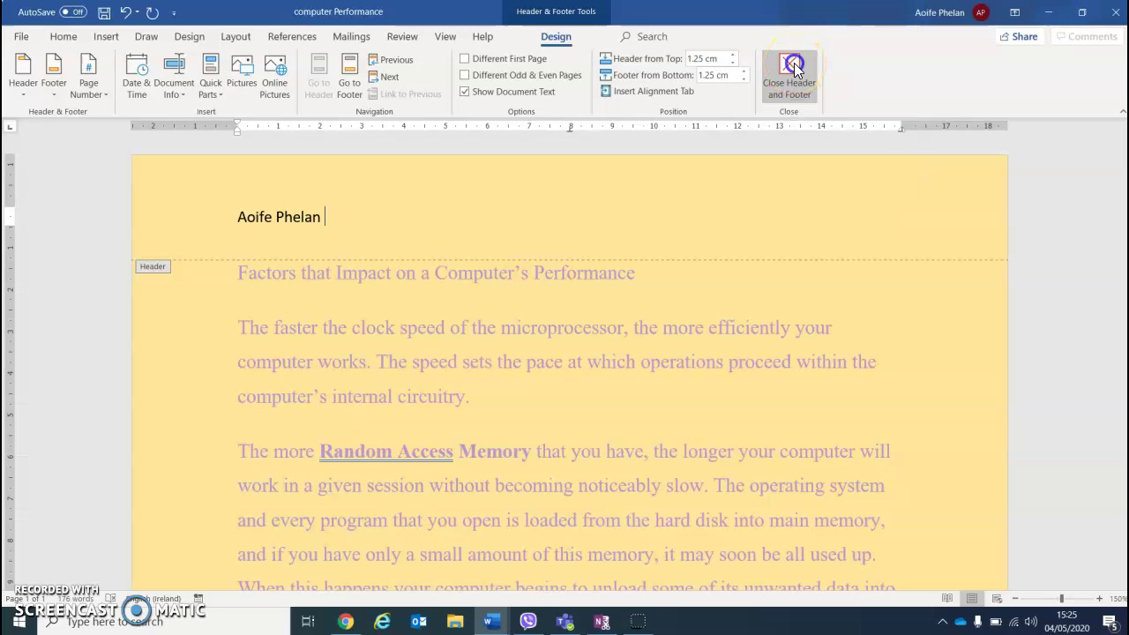
pyautogui.click(628, 73)
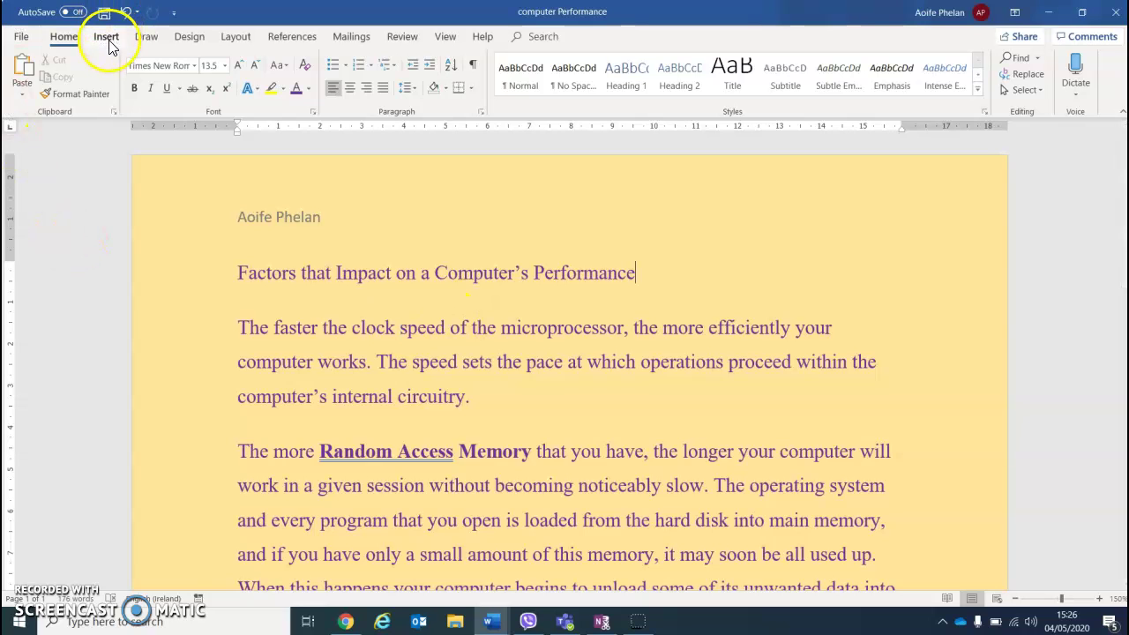
pyautogui.click(187, 36)
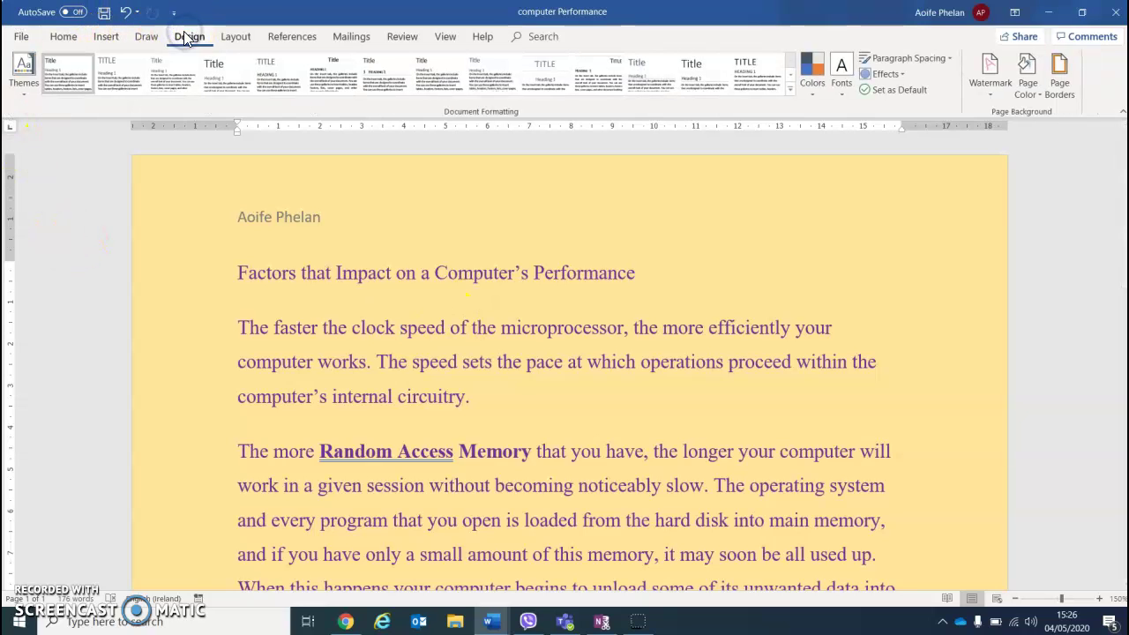
pyautogui.click(1063, 84)
# Try a 3 pt thick-and-thin line style in standard red for the page border
pyautogui.click(555, 293)
pyautogui.click(554, 293)
pyautogui.click(555, 293)
pyautogui.click(555, 293)
pyautogui.click(540, 289)
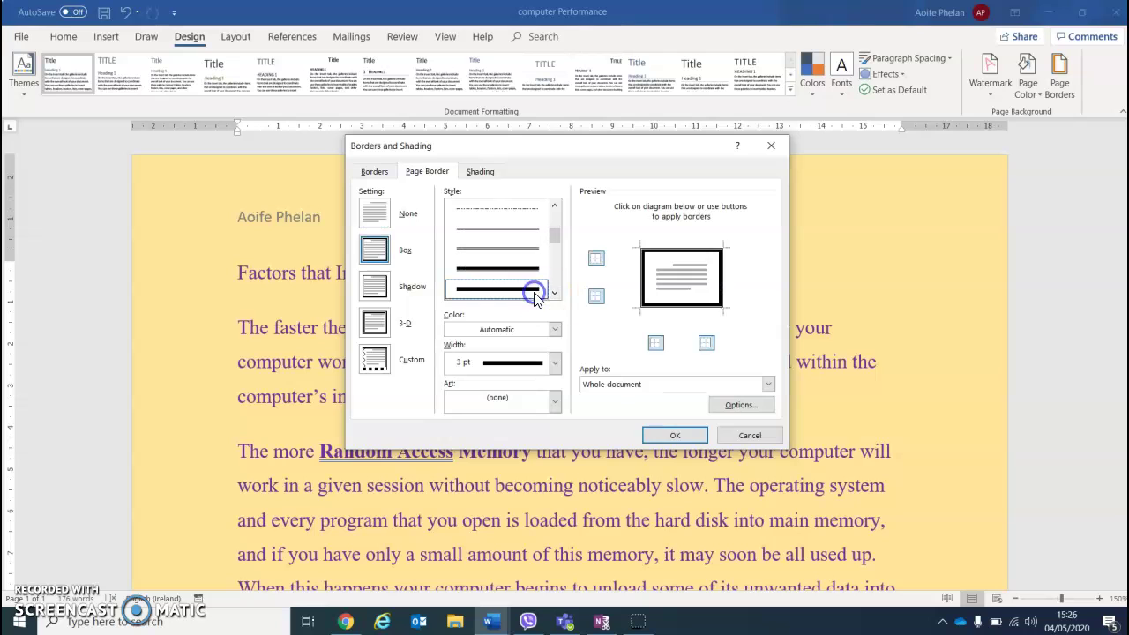
pyautogui.click(554, 329)
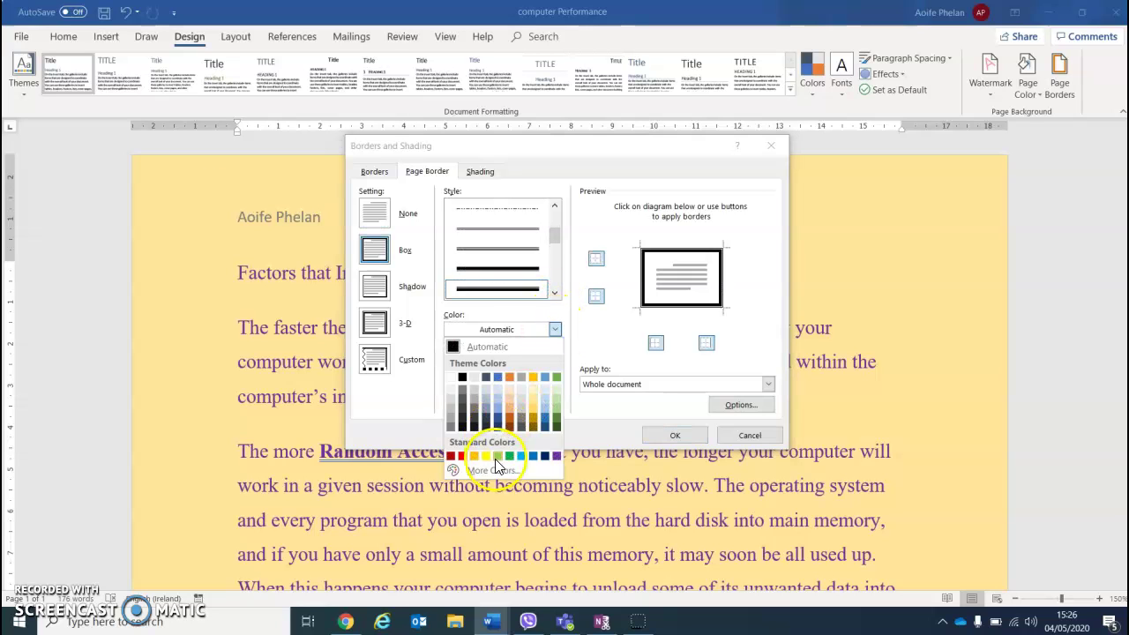
pyautogui.click(450, 455)
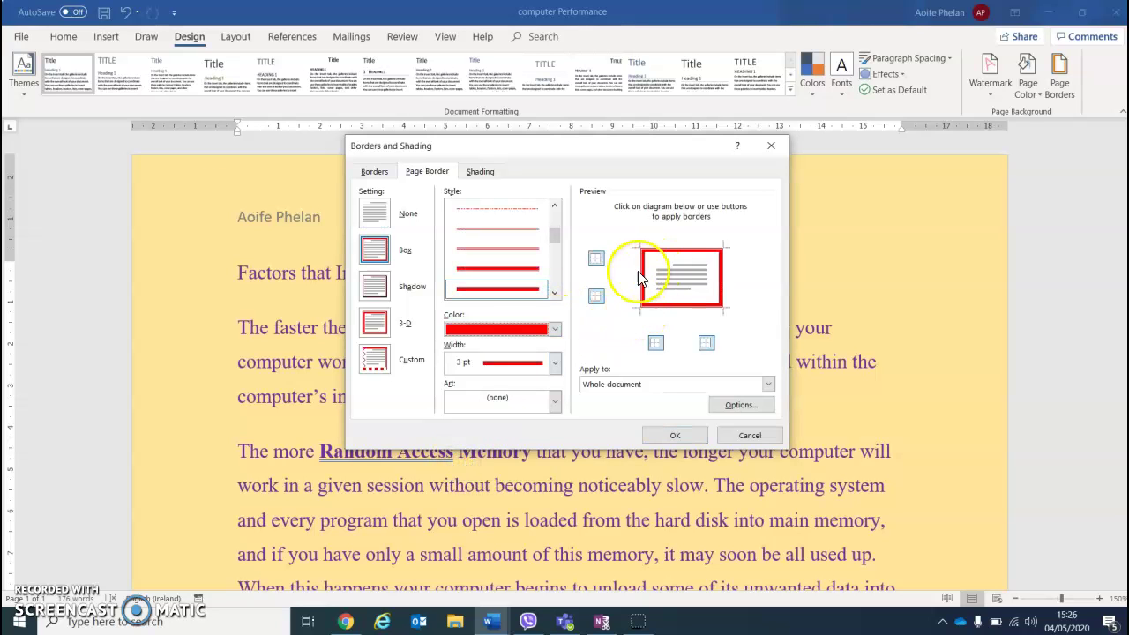
# Choose the black vine-like art pattern for the page border
pyautogui.click(554, 402)
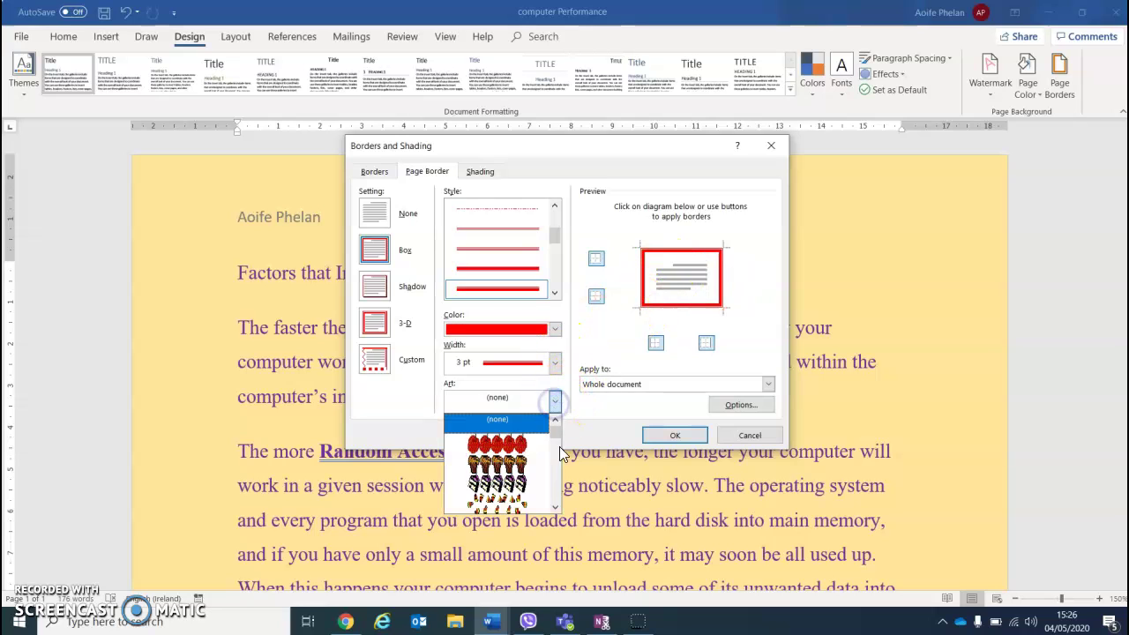
pyautogui.click(555, 508)
pyautogui.click(555, 513)
pyautogui.click(555, 513)
pyautogui.click(555, 513)
pyautogui.click(528, 484)
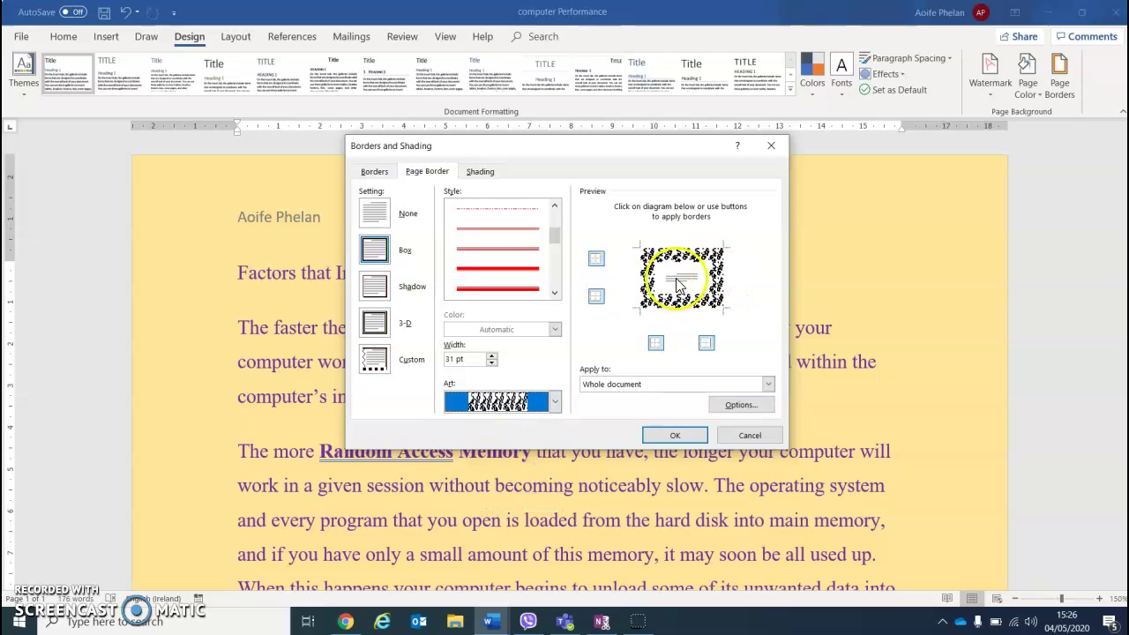
# Reduce the width of the art border and apply it to the whole document
pyautogui.click(491, 362)
pyautogui.click(491, 363)
pyautogui.click(491, 363)
pyautogui.click(491, 363)
pyautogui.click(492, 362)
pyautogui.click(492, 362)
pyautogui.click(492, 363)
pyautogui.click(492, 362)
pyautogui.click(491, 363)
pyautogui.click(491, 362)
pyautogui.click(492, 362)
pyautogui.click(491, 363)
pyautogui.click(492, 362)
pyautogui.click(492, 362)
pyautogui.click(675, 435)
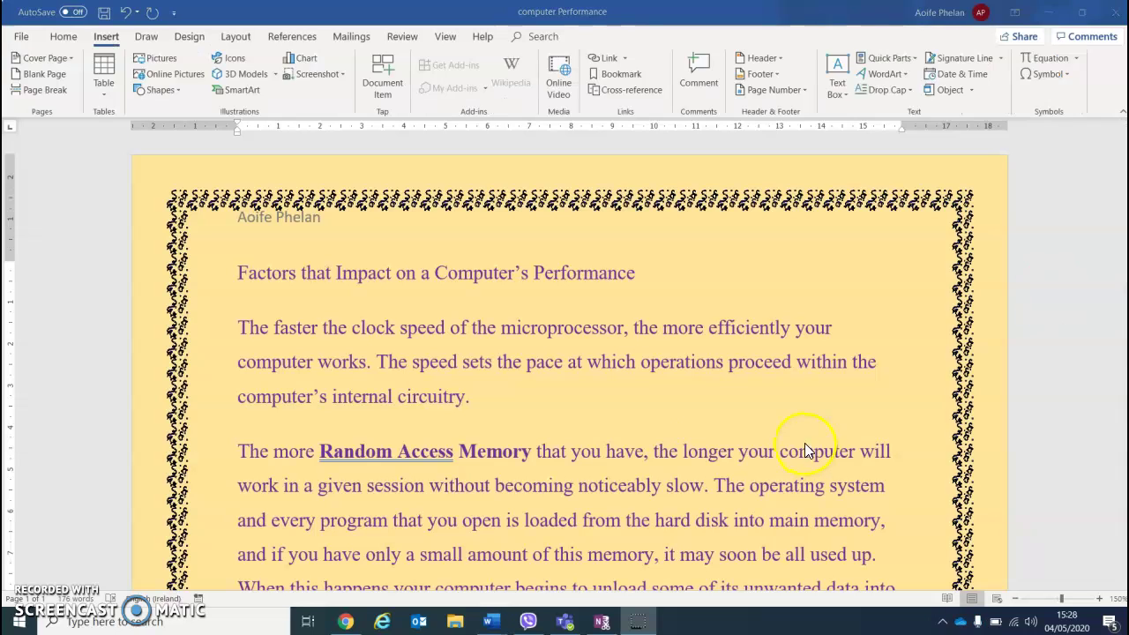
# Start a new blank line below the document's last paragraph
pyautogui.scroll(-5, 742, 406)
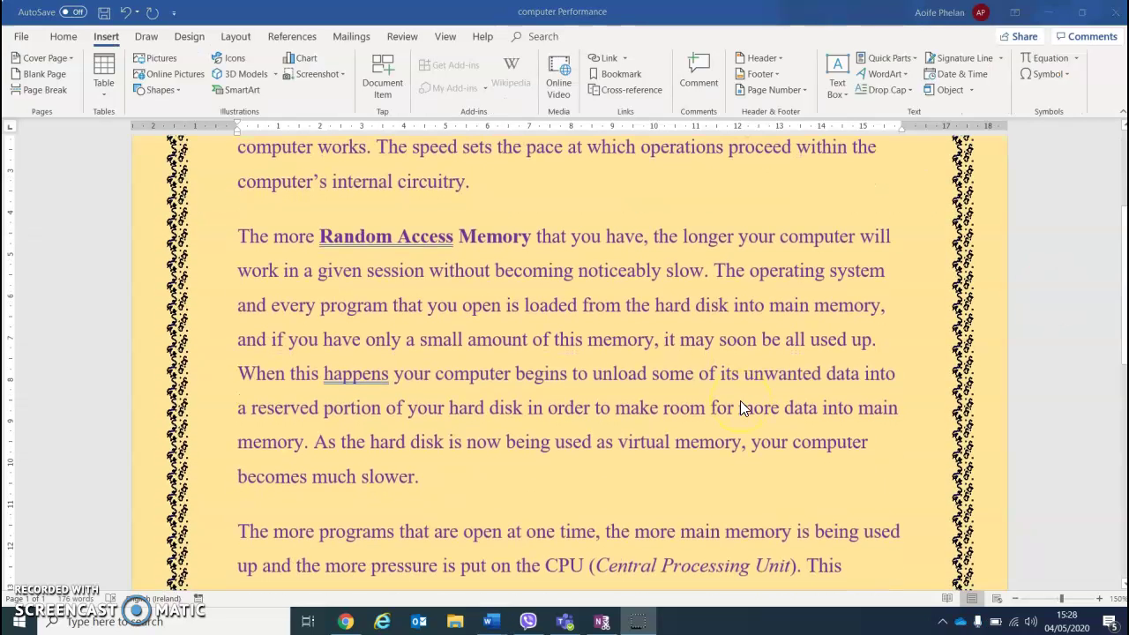
pyautogui.click(619, 402)
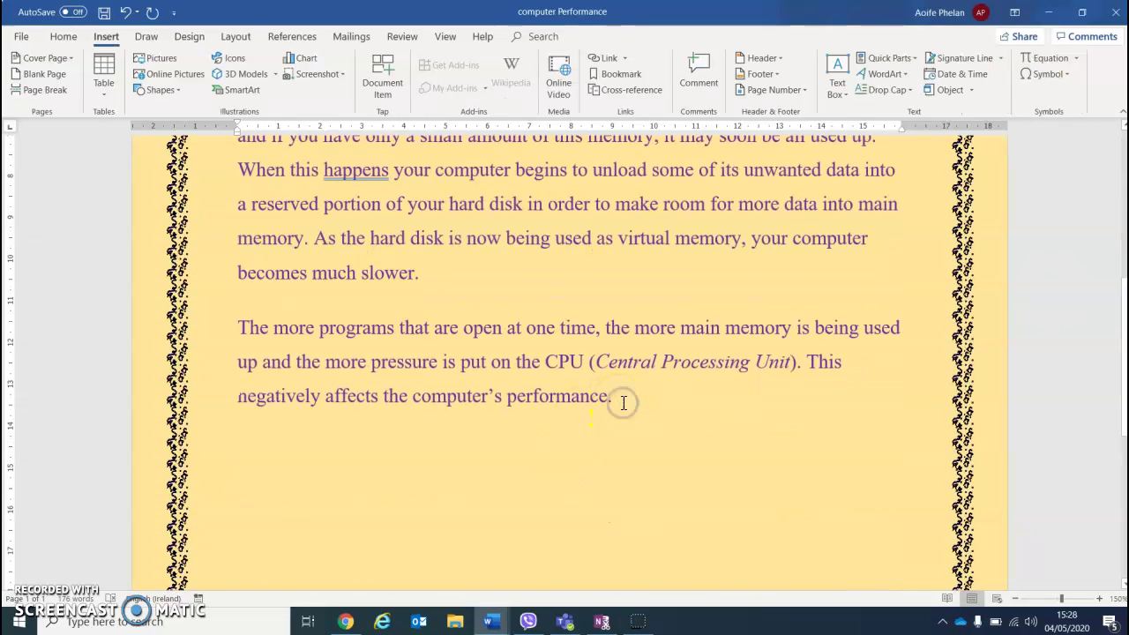
pyautogui.press('Return')
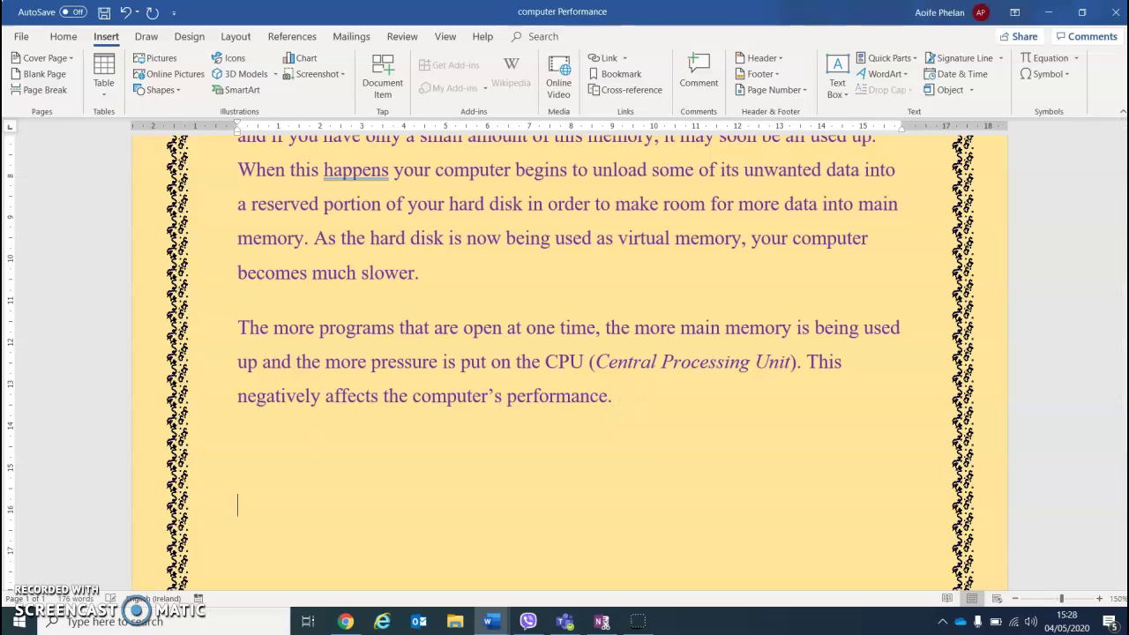
pyautogui.scroll(-2, 466, 403)
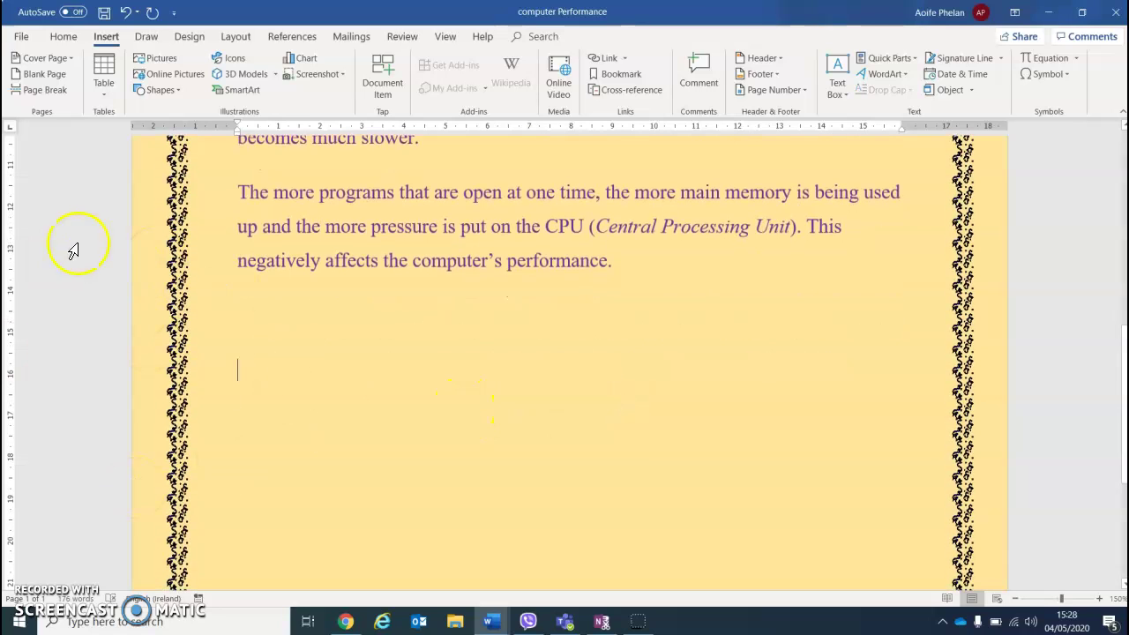
pyautogui.click(107, 38)
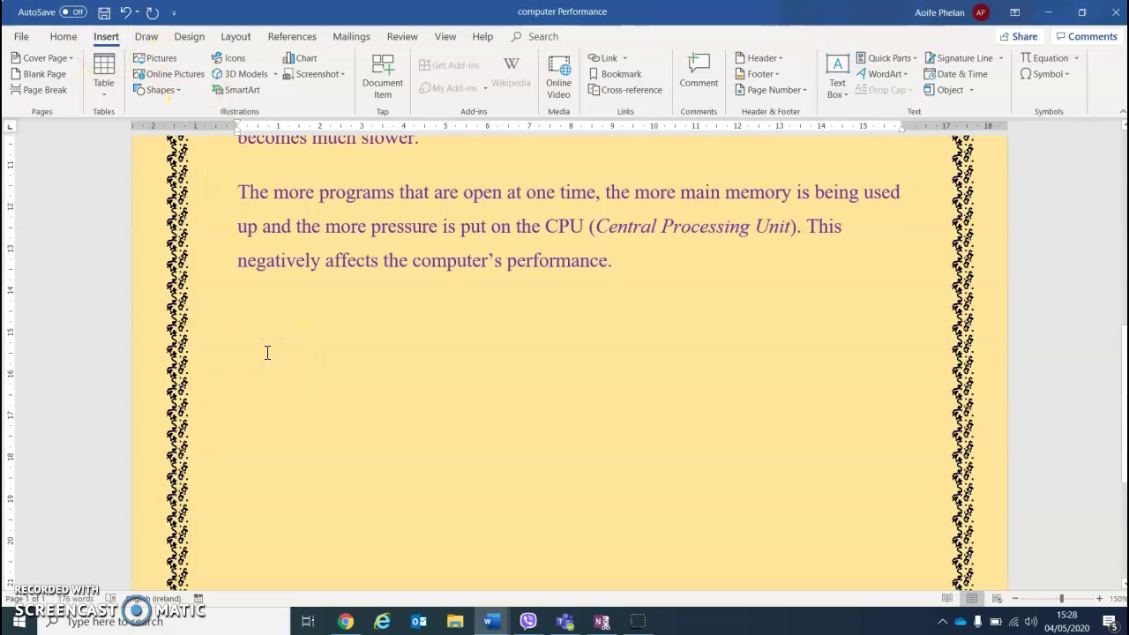
pyautogui.scroll(3, 268, 353)
pyautogui.scroll(-3, 267, 353)
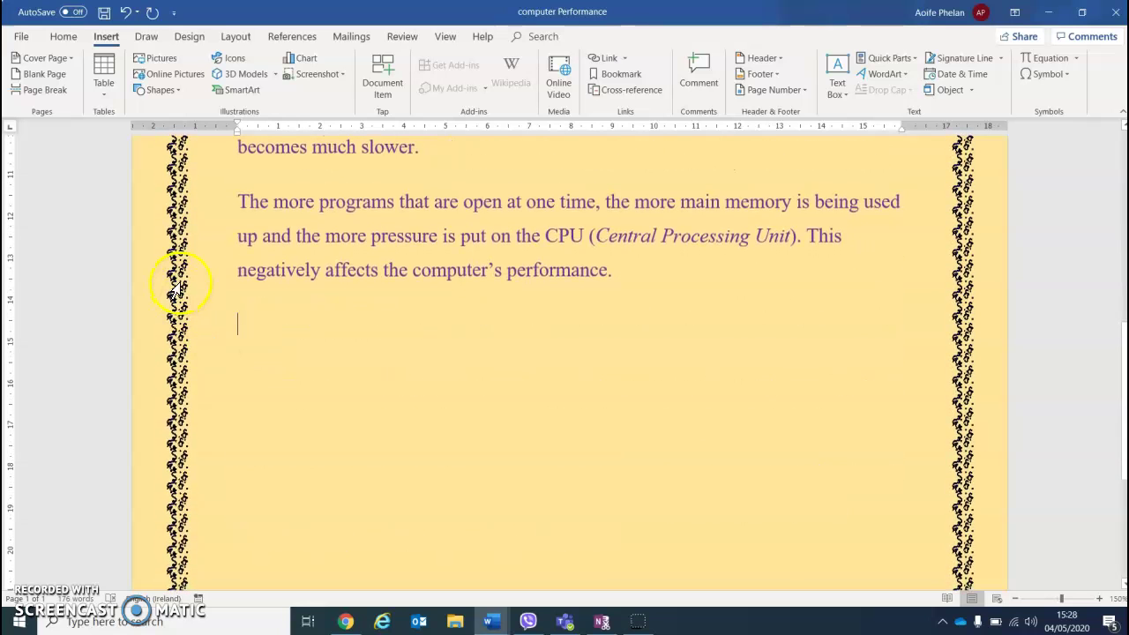
# Search the online pictures for "computer" and insert the drawing of a white desktop computer with a blue screen, keyboard and mouse
pyautogui.click(107, 37)
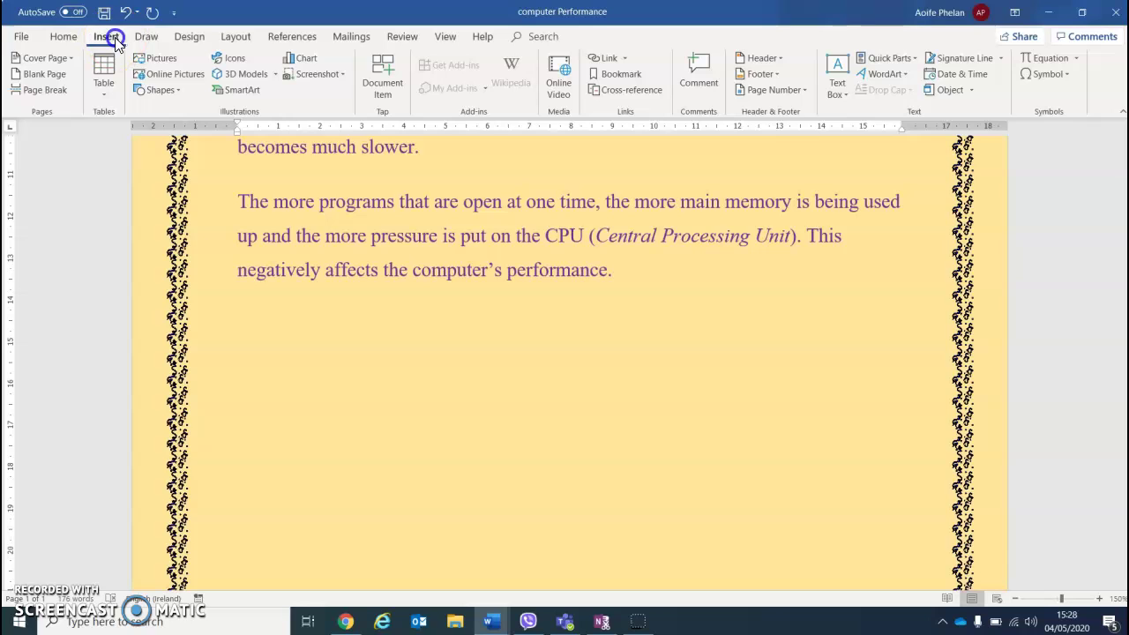
pyautogui.click(173, 77)
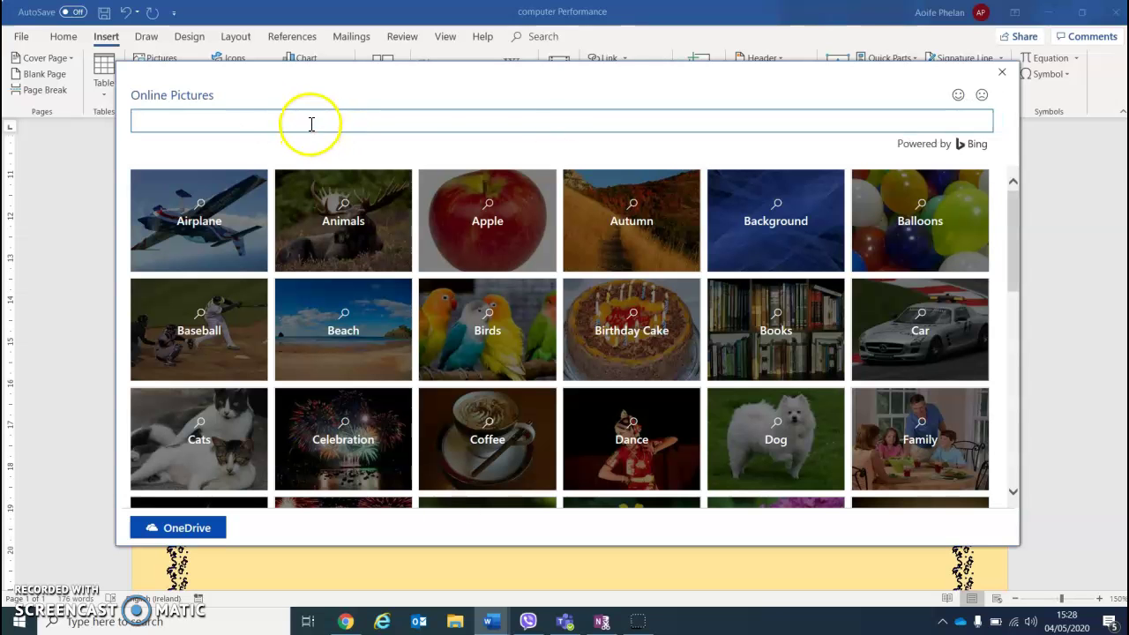
pyautogui.click(312, 121)
pyautogui.write('computer')
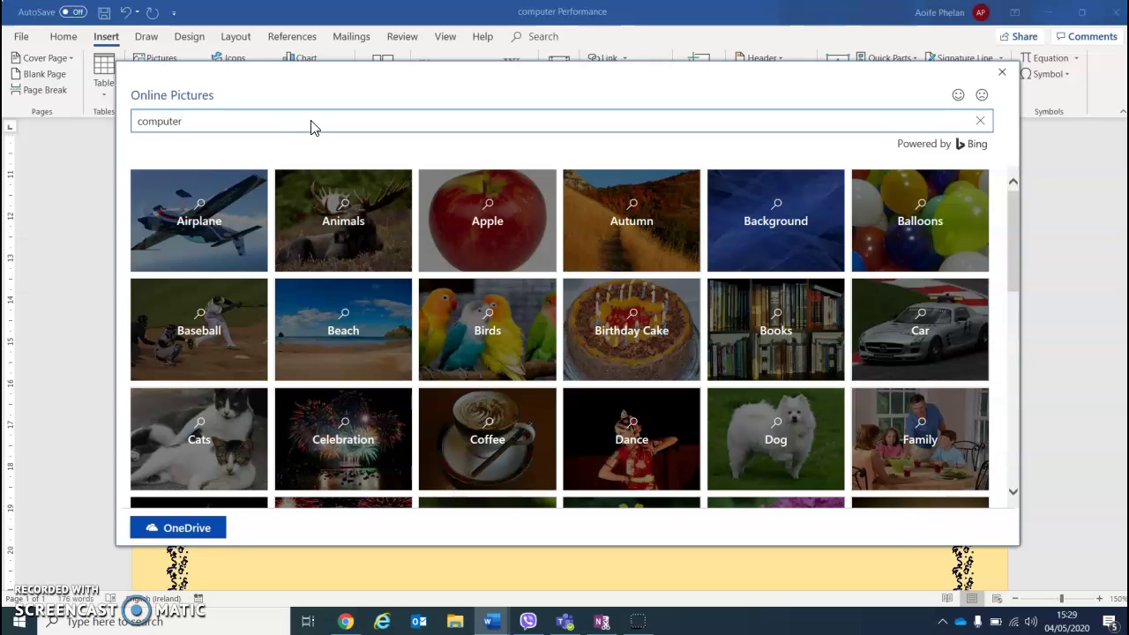
pyautogui.press('Return')
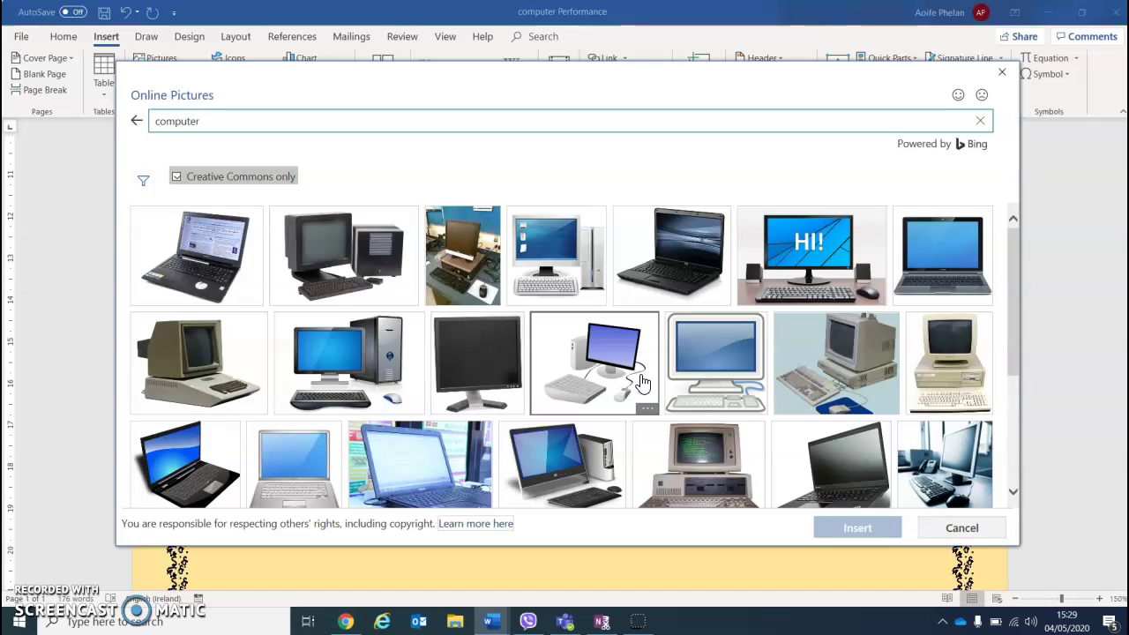
pyautogui.click(177, 179)
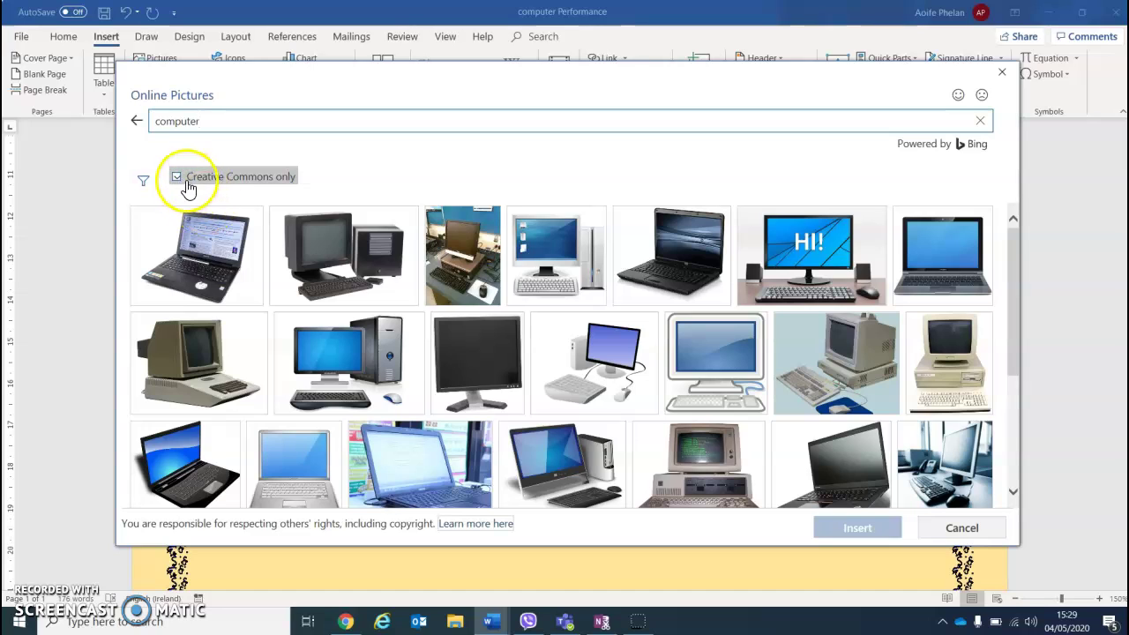
pyautogui.click(620, 388)
pyautogui.click(848, 529)
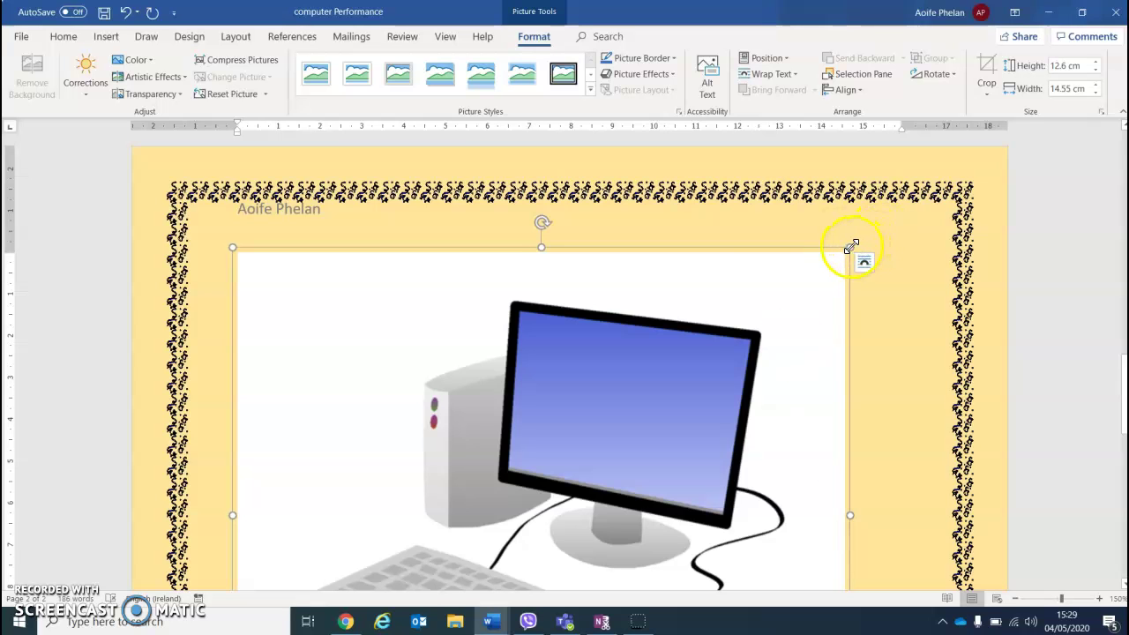
# Shrink the computer picture to about 6.5 cm wide so it fits below the last paragraph on the first page
pyautogui.moveTo(851, 246); pyautogui.dragTo(542, 434)
pyautogui.click(571, 318)
pyautogui.scroll(3, 665, 373)
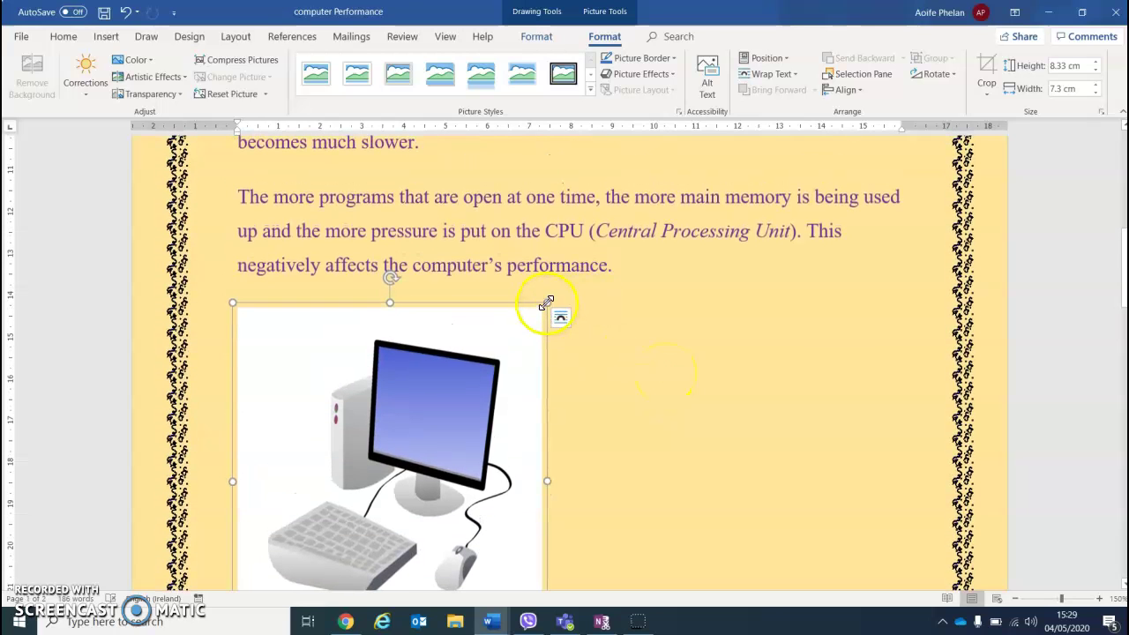
pyautogui.moveTo(548, 298); pyautogui.dragTo(516, 316)
pyautogui.click(665, 356)
pyautogui.scroll(-1, 665, 355)
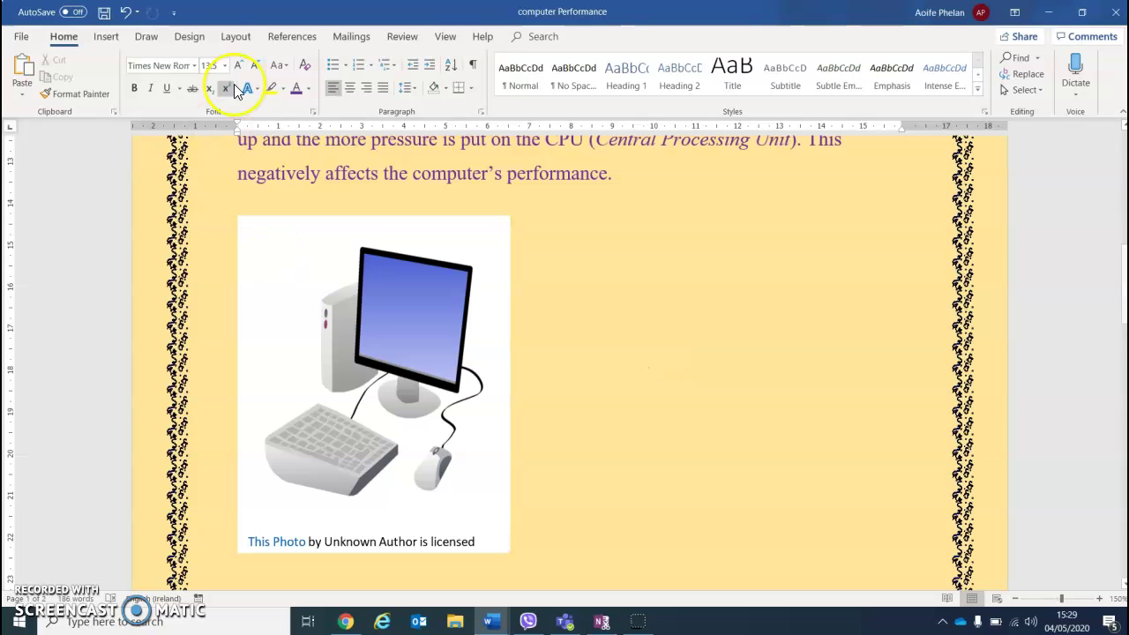
# Draw a 24-point star about 4 cm wide and 3.7 cm high beside the computer picture
pyautogui.click(106, 37)
pyautogui.click(176, 91)
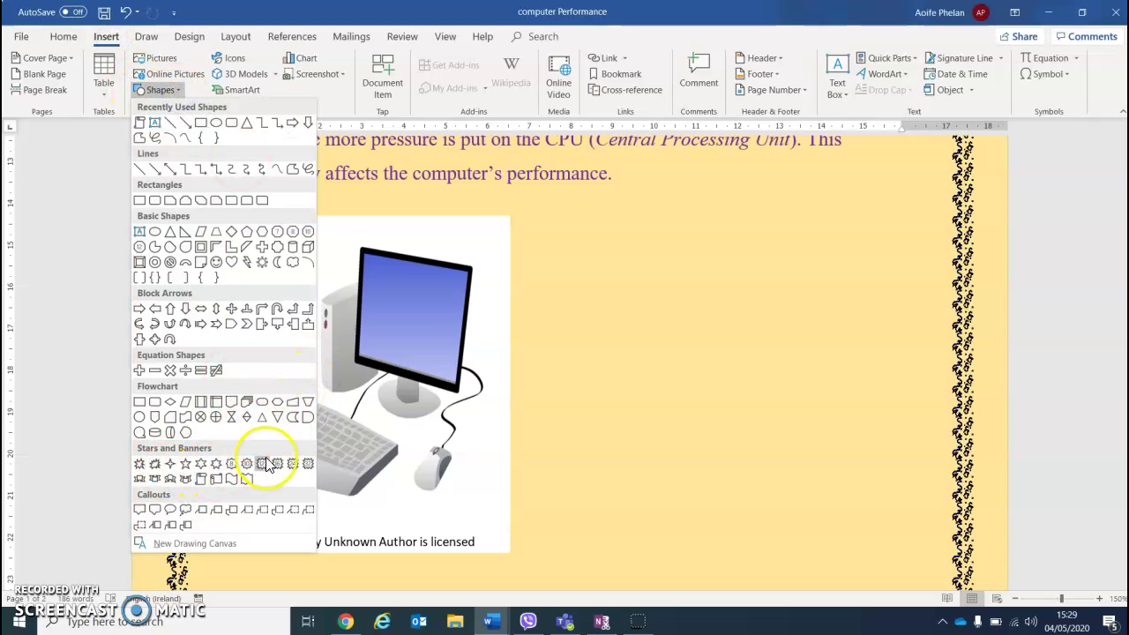
pyautogui.click(292, 463)
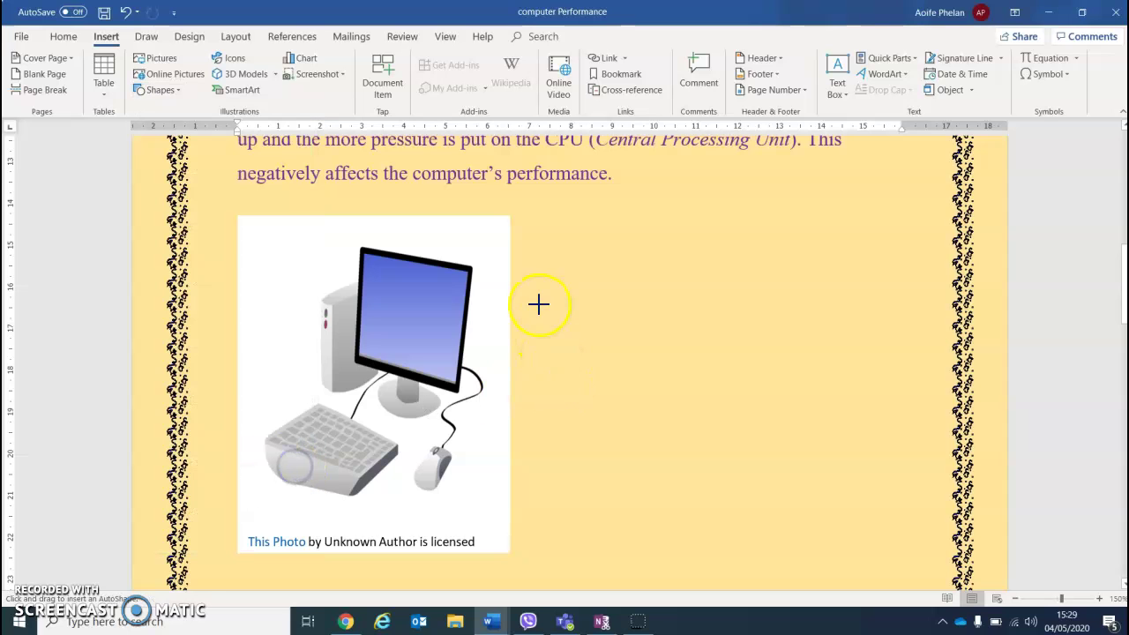
pyautogui.moveTo(506, 285); pyautogui.dragTo(676, 440)
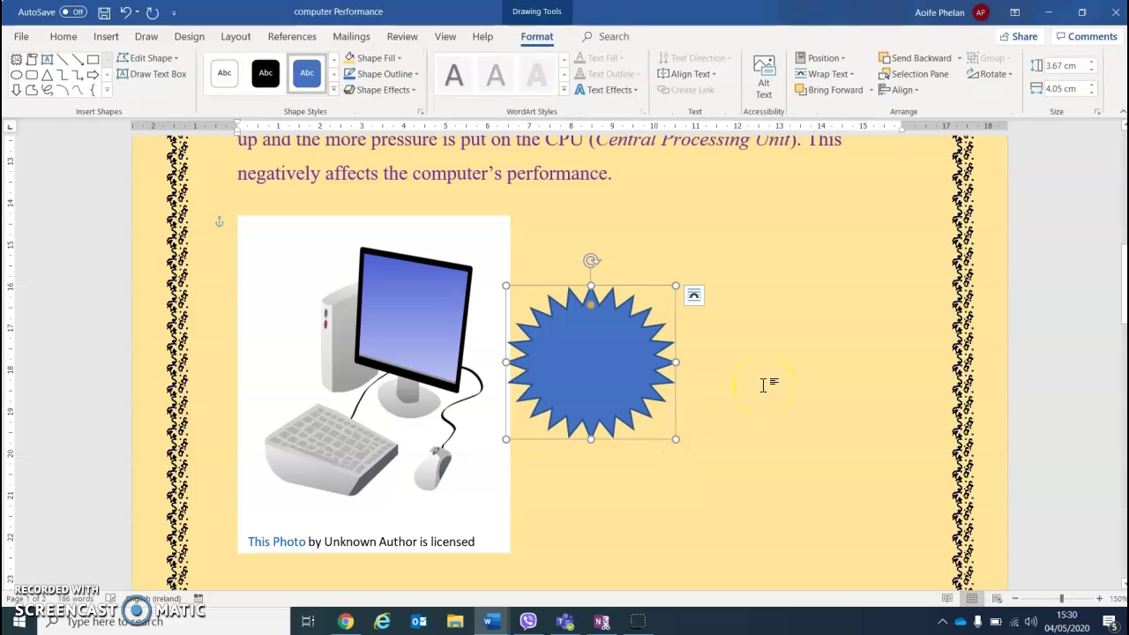
# Apply the theme shape style with green fill and white outline to the star
pyautogui.click(333, 89)
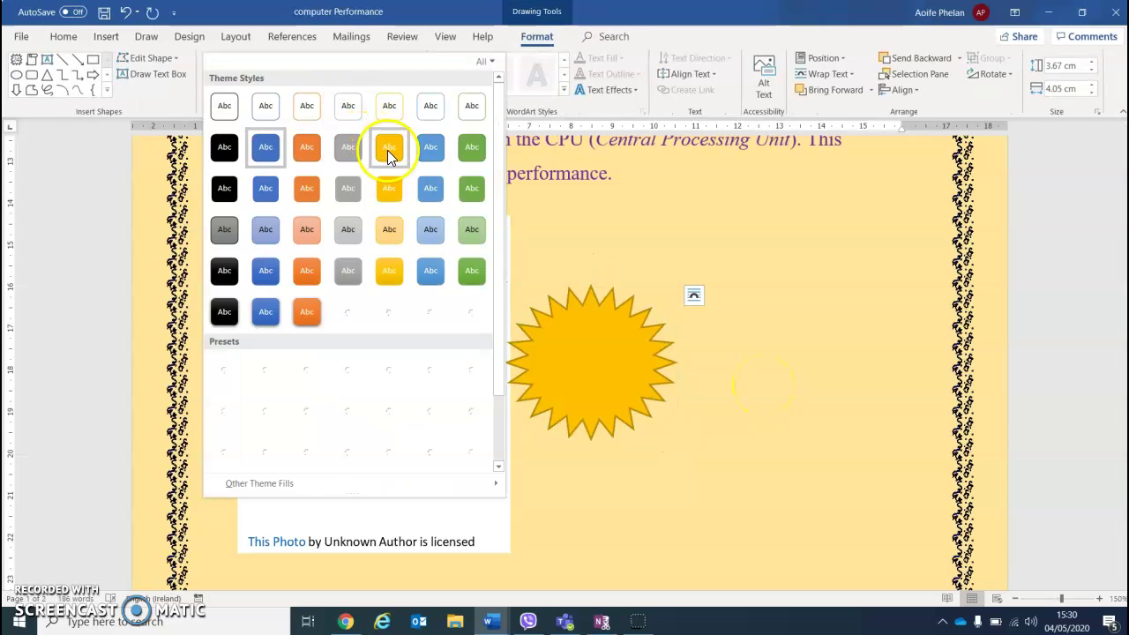
pyautogui.click(476, 193)
pyautogui.click(845, 492)
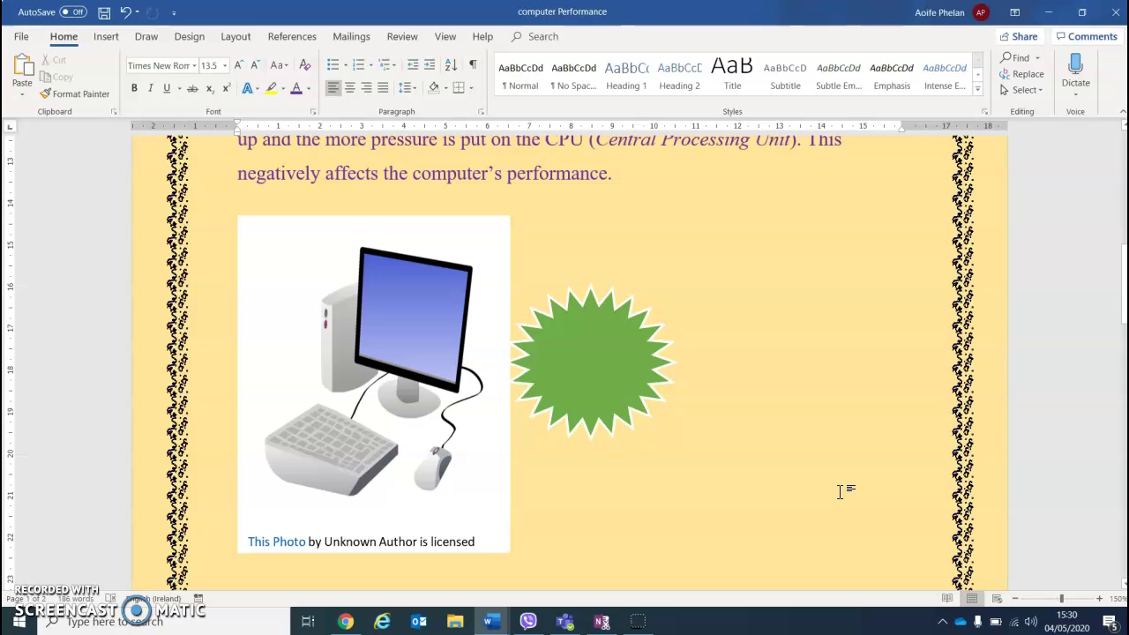
# Run the spelling and grammar check on the document and accept the suggestions "Random-Access", "each" and "happens,"
pyautogui.click(403, 40)
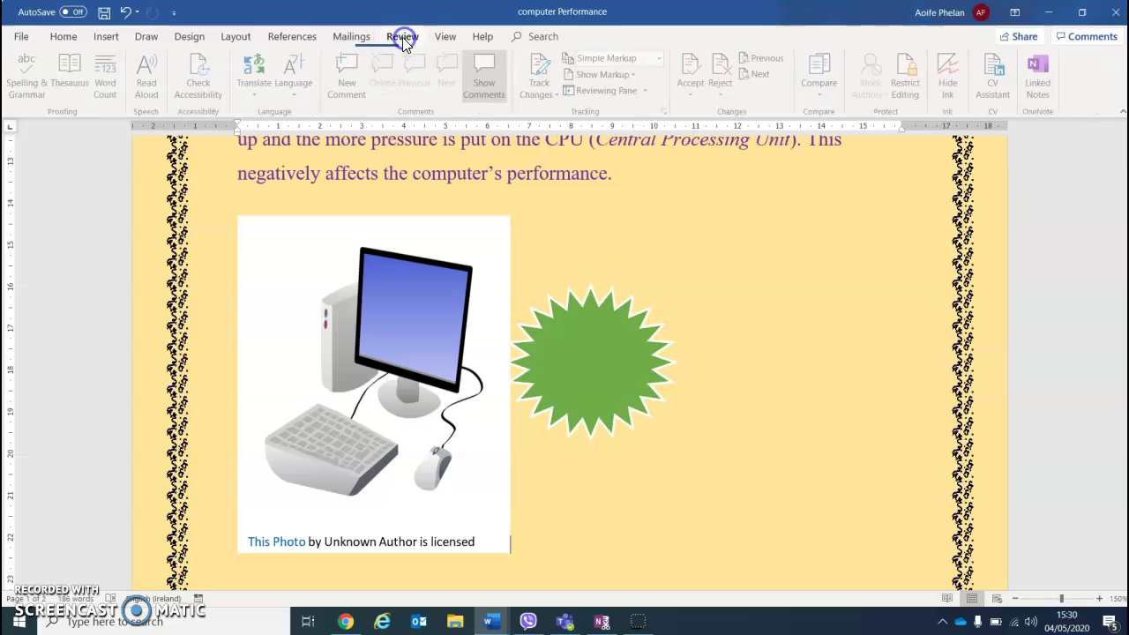
pyautogui.click(36, 94)
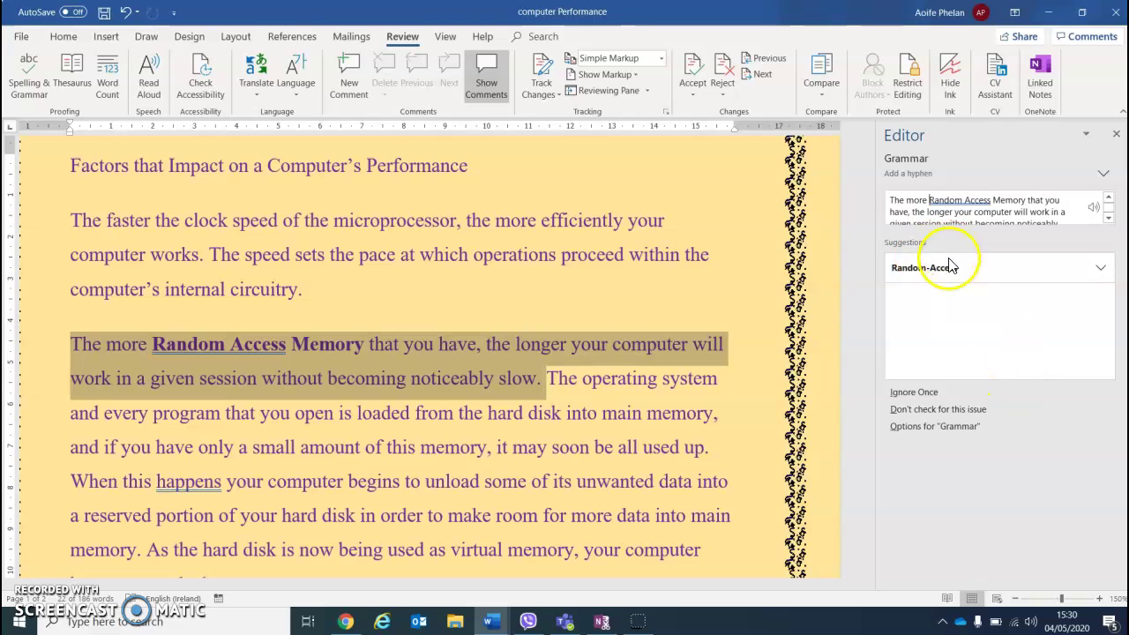
pyautogui.click(948, 267)
pyautogui.click(948, 267)
pyautogui.click(948, 267)
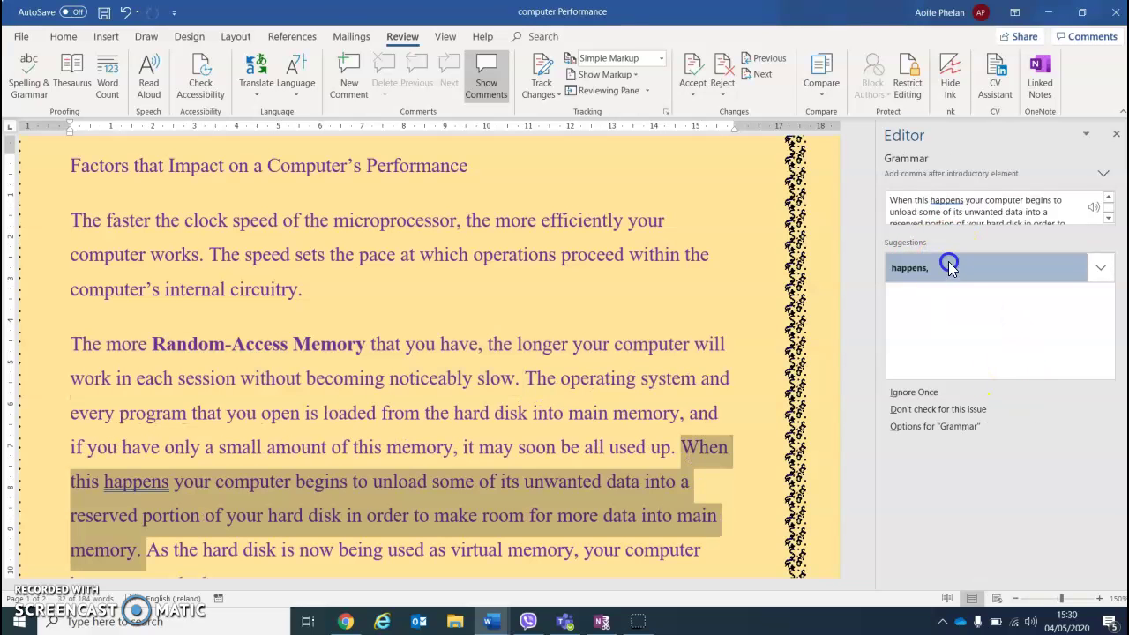
pyautogui.click(572, 352)
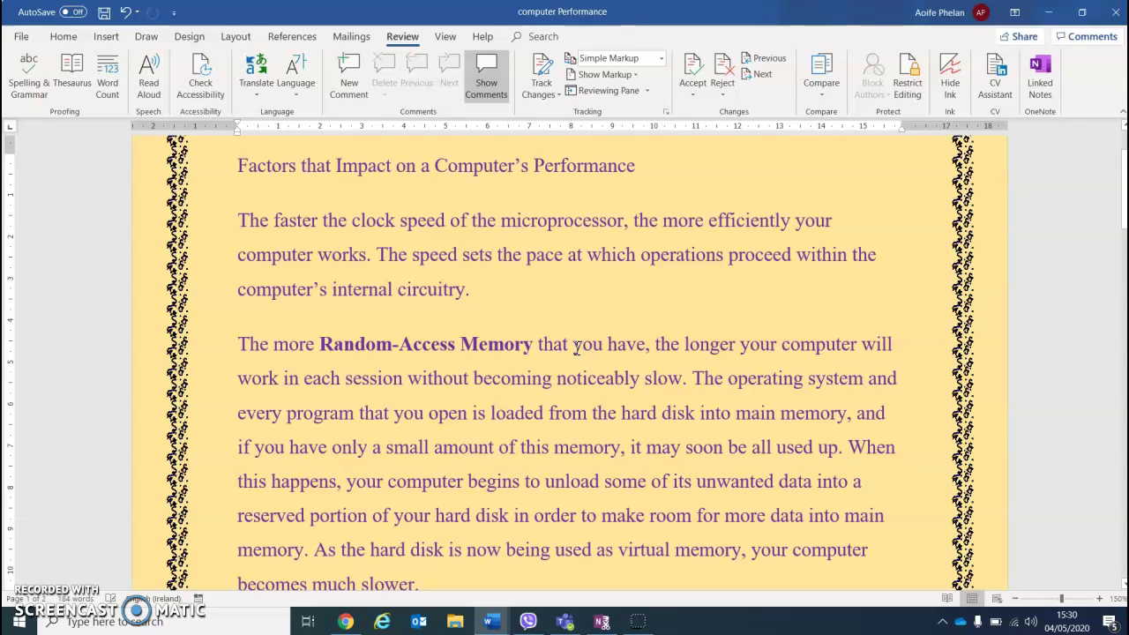
pyautogui.scroll(-10, 597, 386)
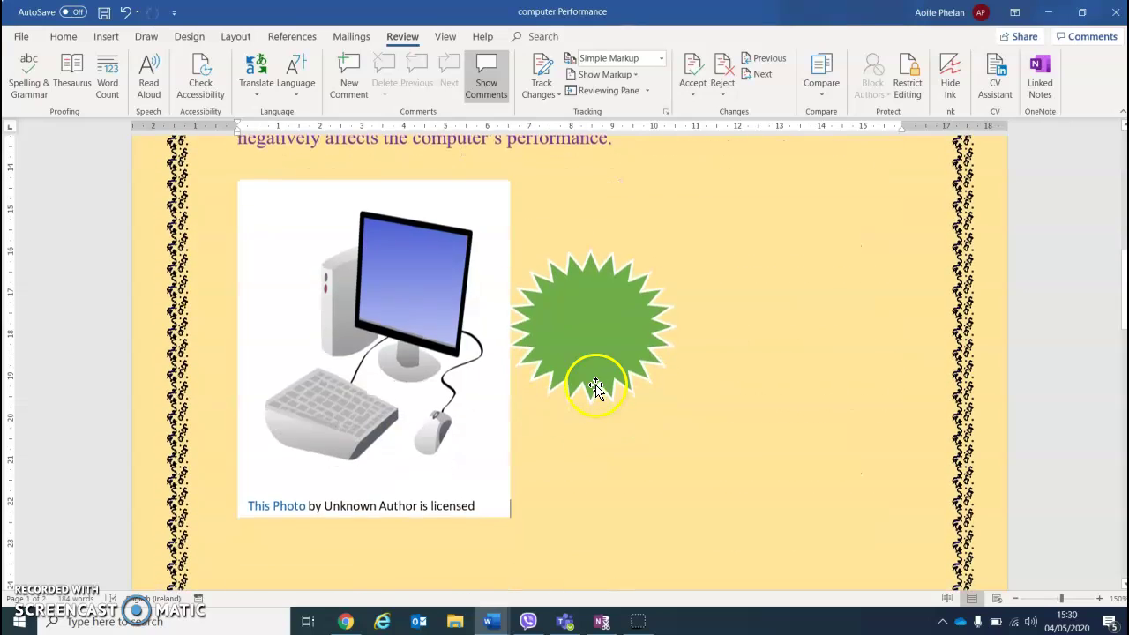
pyautogui.scroll(12, 597, 386)
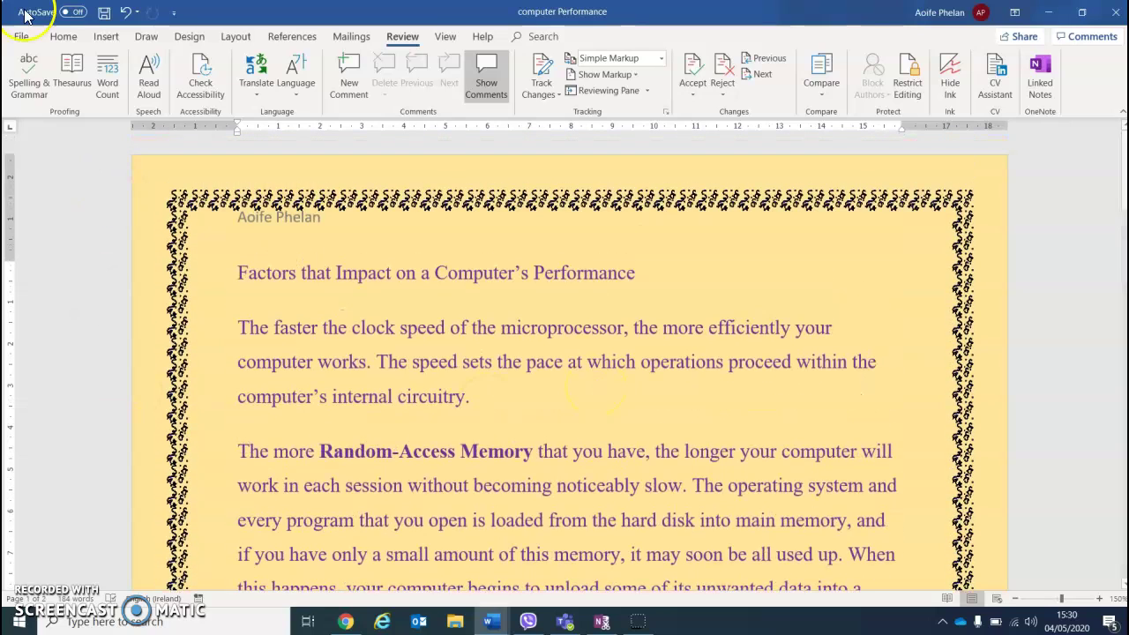